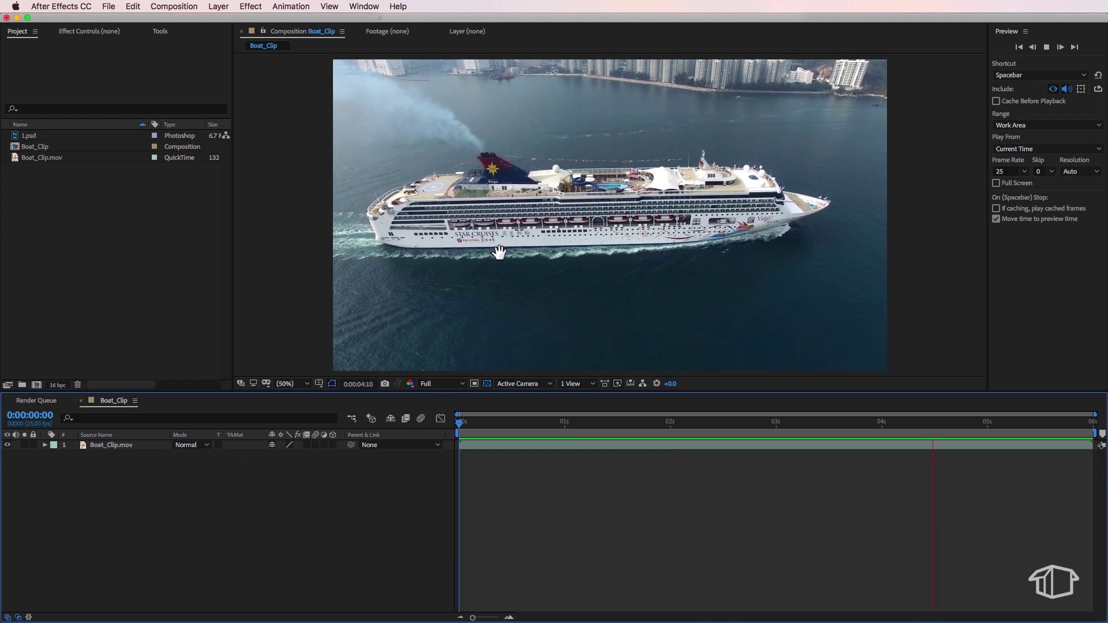
# Stop the preview of the Boat_Clip cruise ship composition.
pyautogui.press('space')
# Replay the Boat_Clip preview and stop it at 0:00:02:23.
pyautogui.scroll(2, 470, 243)
pyautogui.press('space')
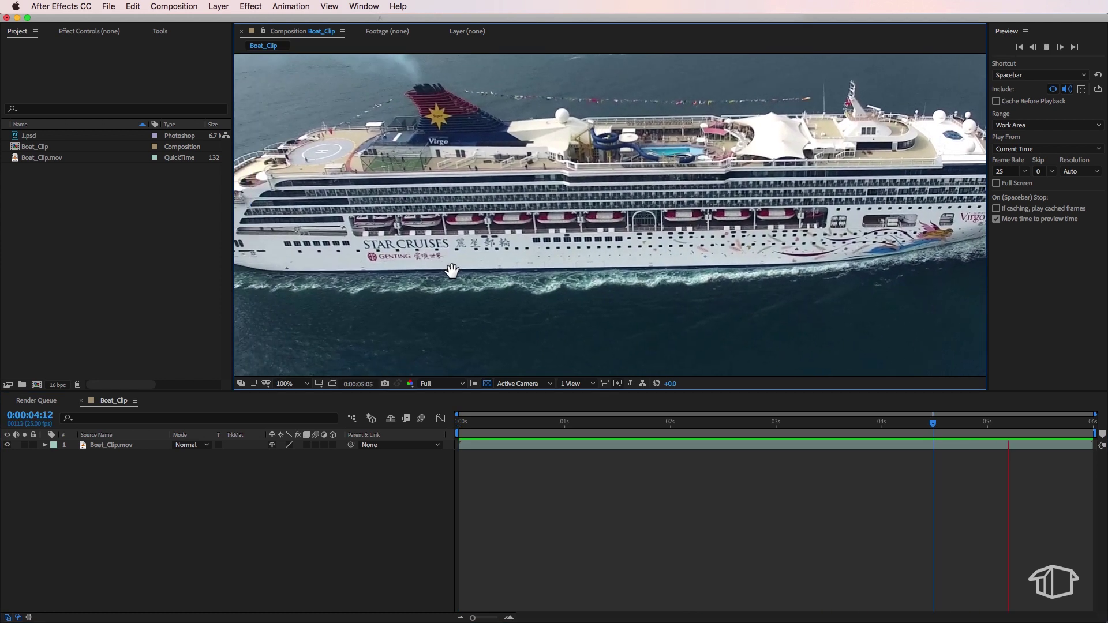
pyautogui.click(768, 434)
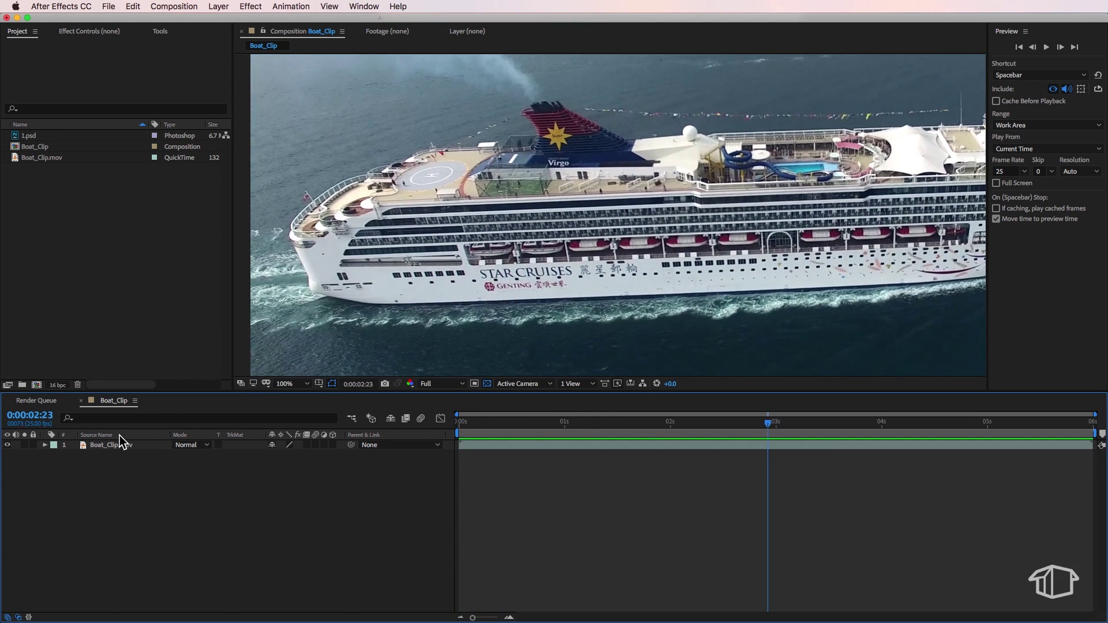
# Send the Boat_Clip.mov layer to mocha AE via Animation > Track in mocha AE.
pyautogui.click(107, 445)
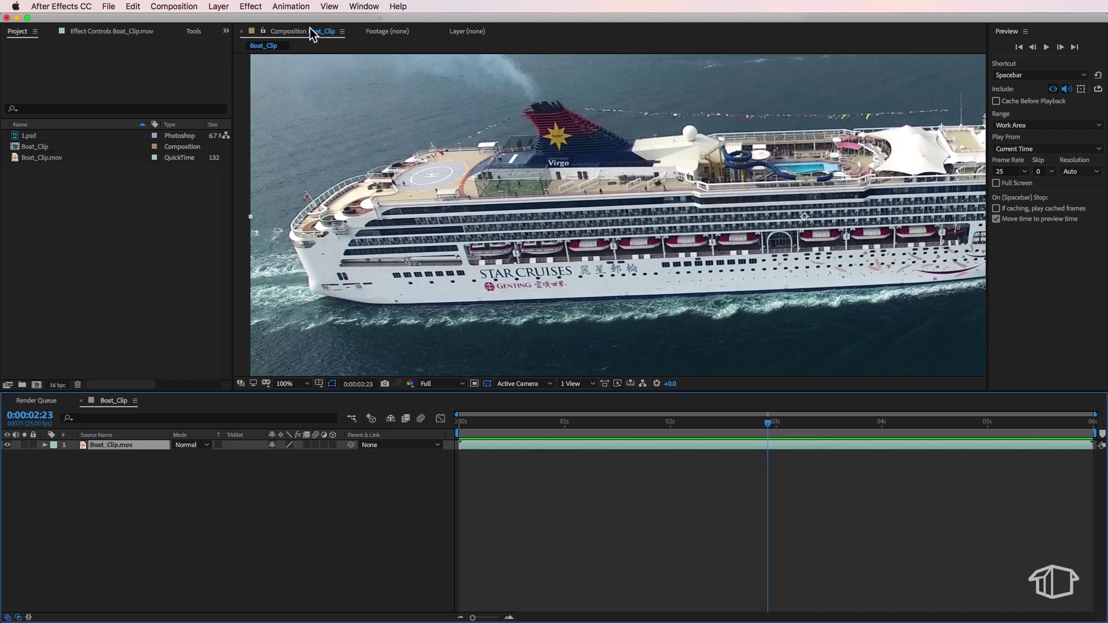
pyautogui.click(297, 5)
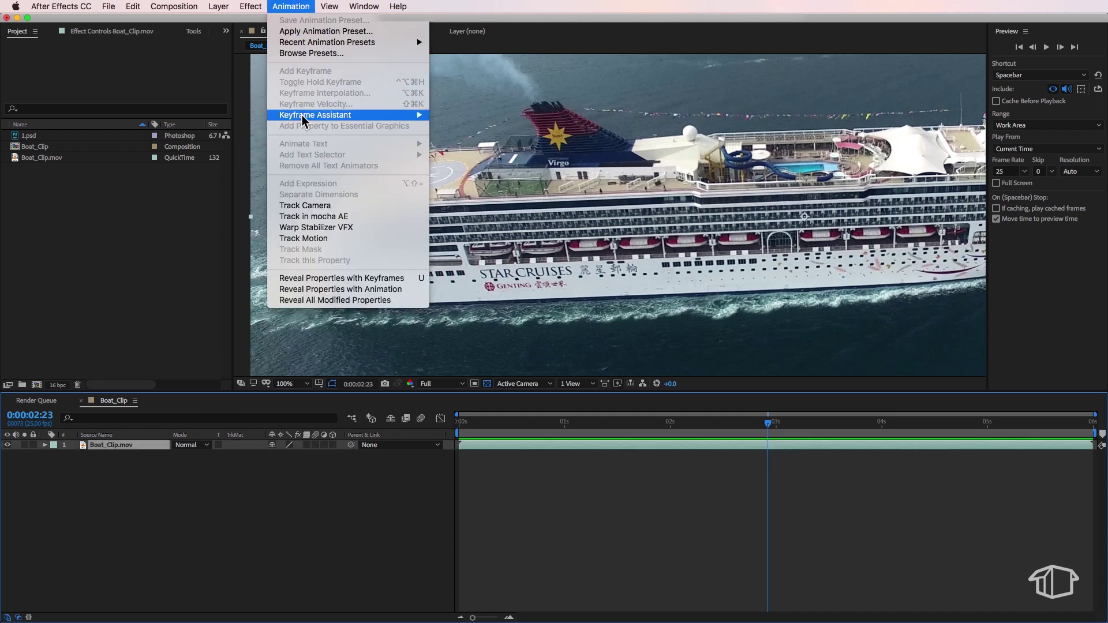
pyautogui.click(370, 218)
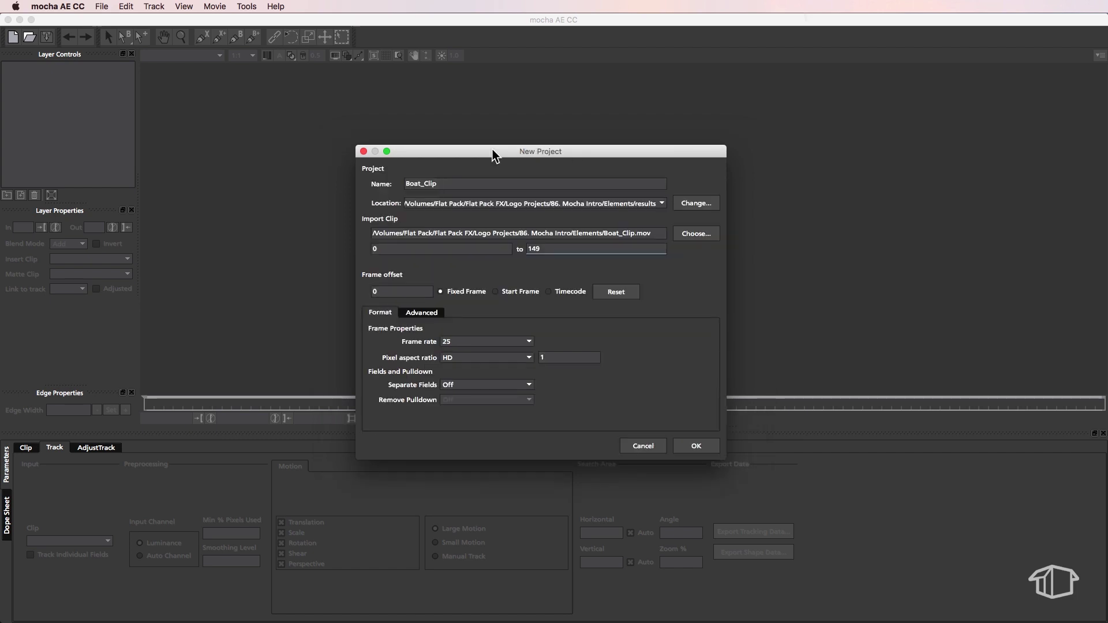
# Create the mocha project named Boat_Clip after confirming its save location.
pyautogui.doubleClick(449, 183)
pyautogui.click(454, 187)
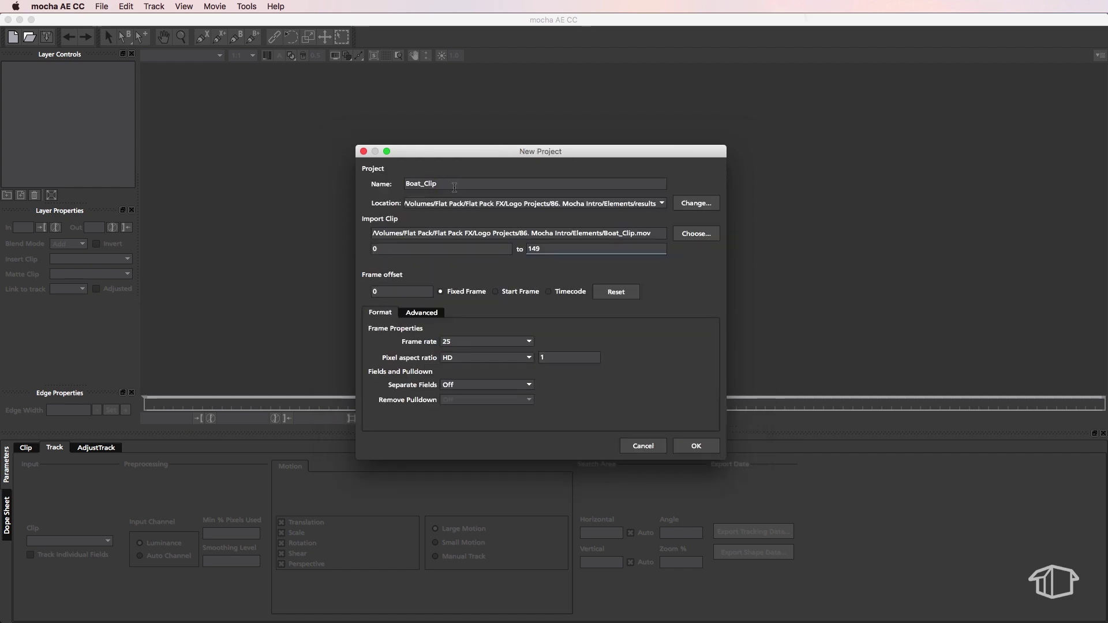
pyautogui.click(679, 210)
pyautogui.click(696, 447)
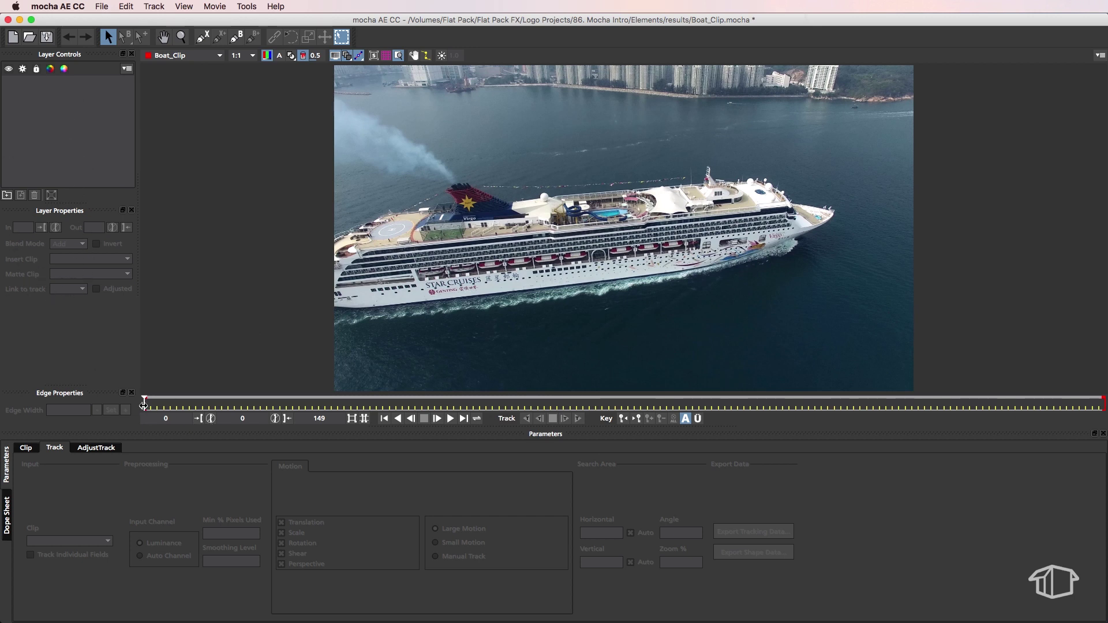
# Scrub the clip, zoom to 1:1 on the STAR CRUISES hull lettering, and pan into place.
pyautogui.moveTo(143, 404)
pyautogui.mouseDown()
pyautogui.moveTo(776, 404)
pyautogui.moveTo(146, 405)
pyautogui.mouseUp()
pyautogui.click(180, 37)
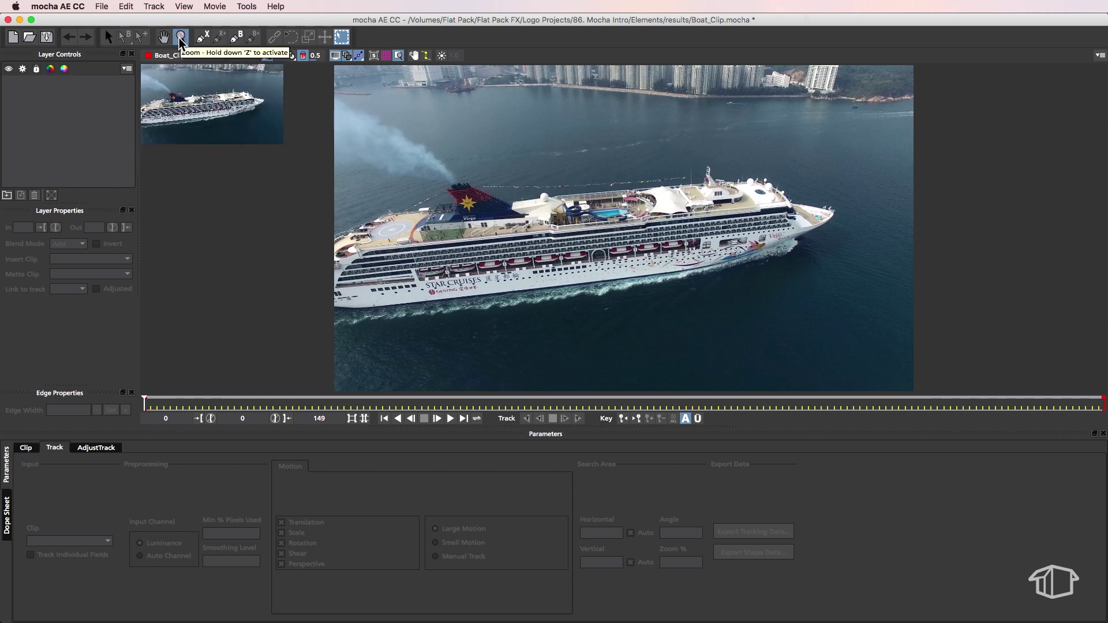
pyautogui.moveTo(456, 316); pyautogui.dragTo(457, 303)
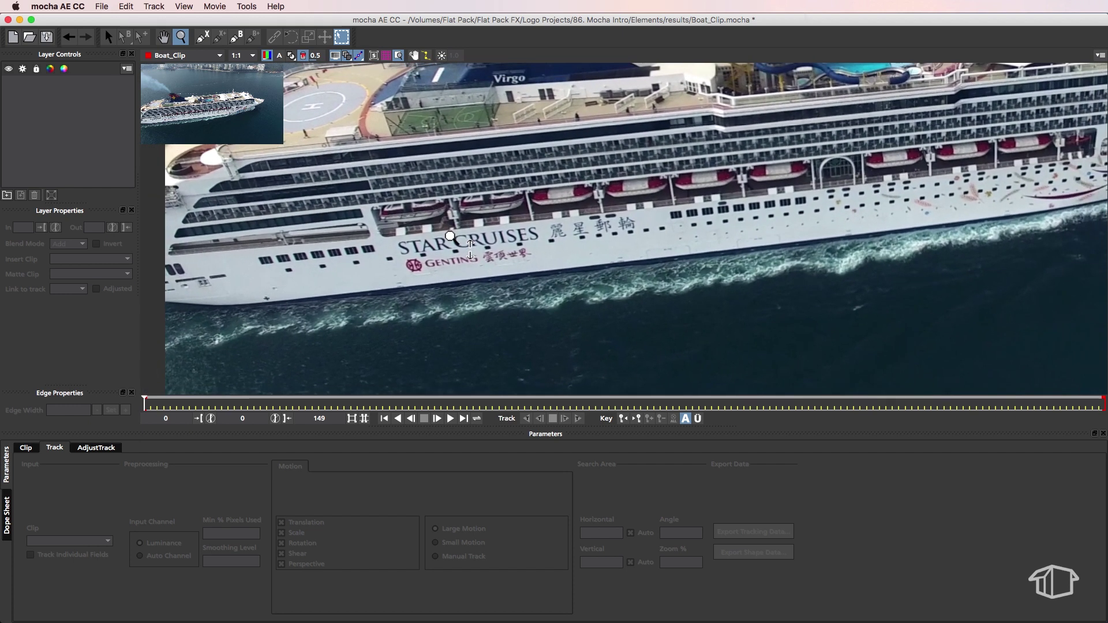
pyautogui.click(163, 37)
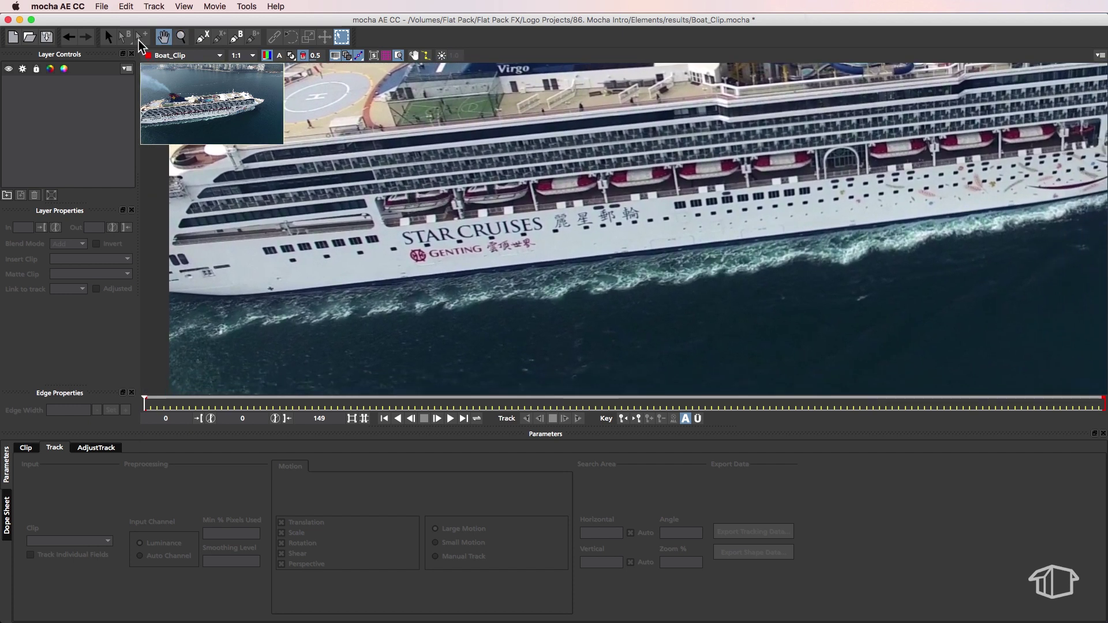
pyautogui.click(107, 41)
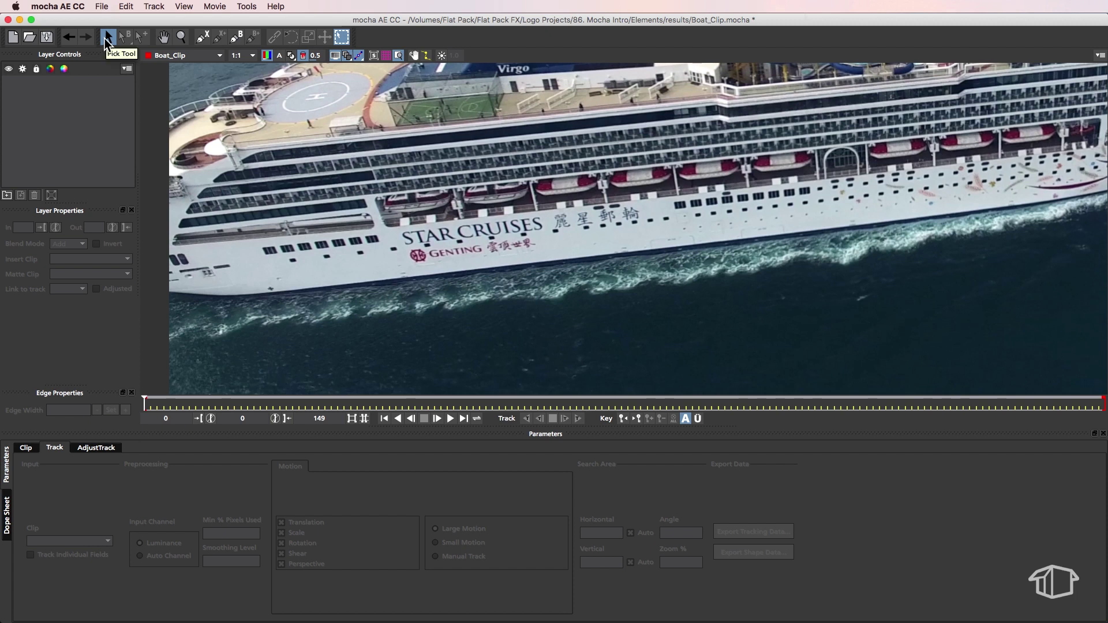
# Draw a closed four-point X-Spline shape around the STAR CRUISES lettering.
pyautogui.click(199, 38)
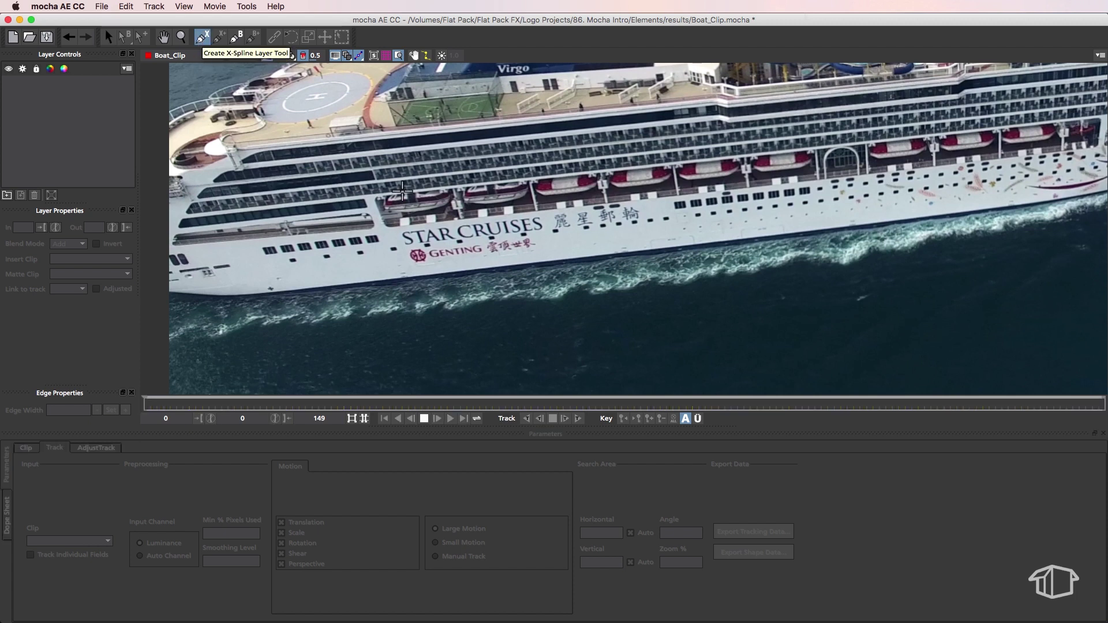
pyautogui.click(395, 233)
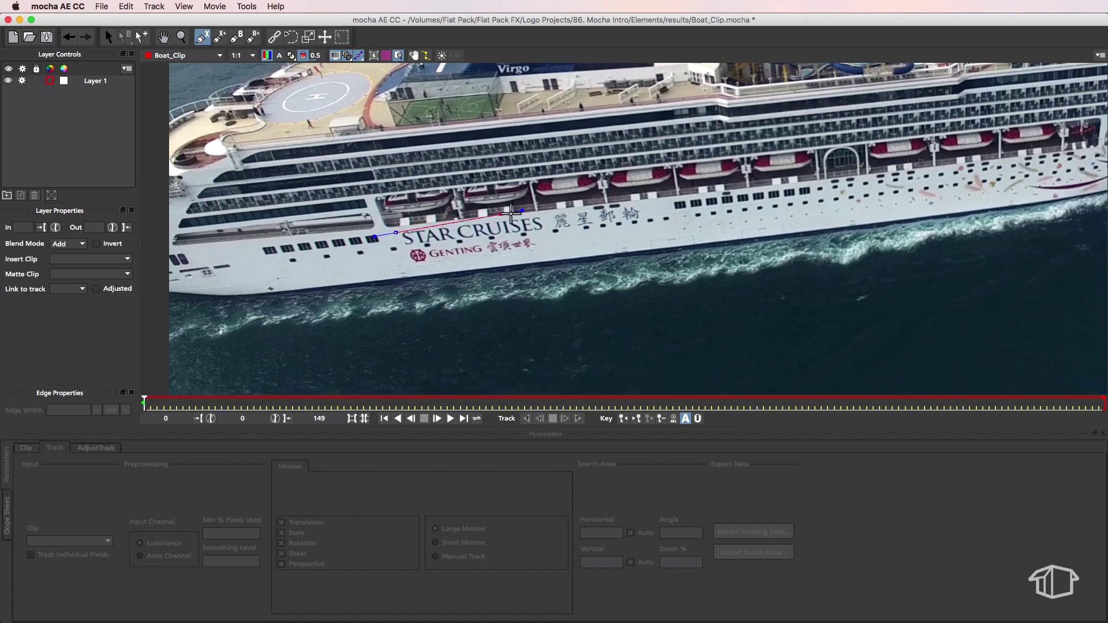
pyautogui.click(546, 213)
pyautogui.click(554, 258)
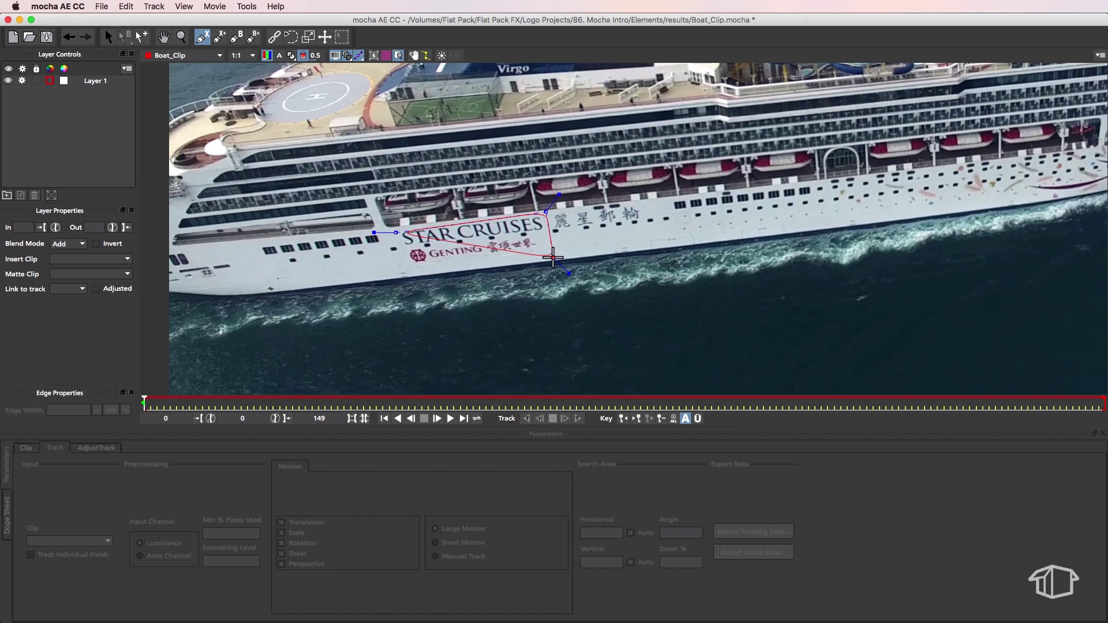
pyautogui.click(405, 274)
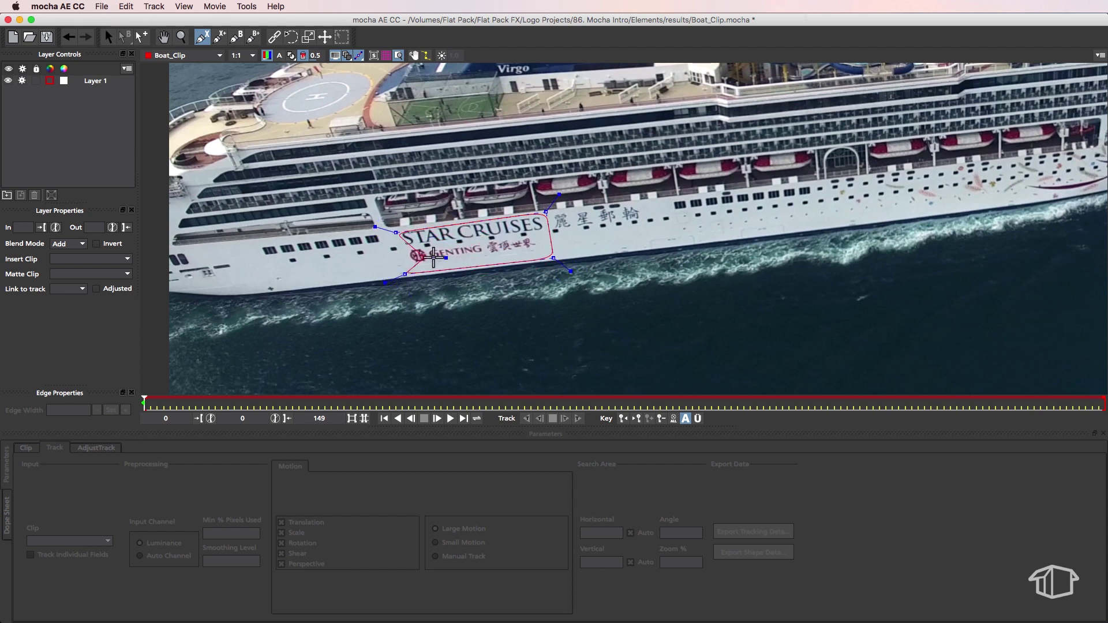
pyautogui.rightClick(382, 265)
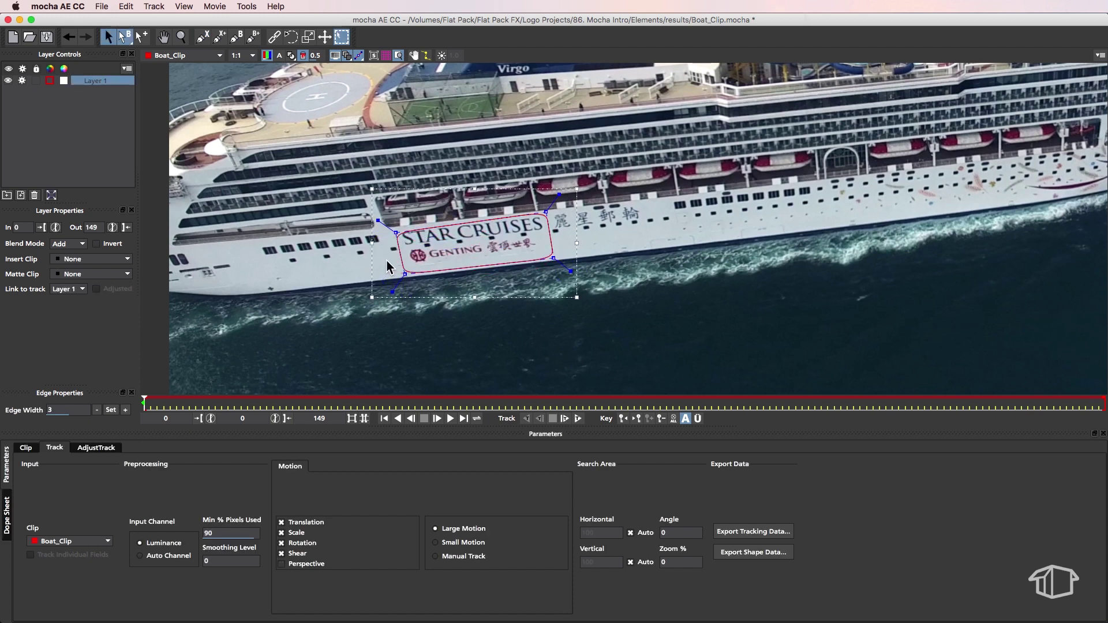
# Adjust Layer 1's points with the Pick tool, stretching its right side outward.
pyautogui.press('s')
pyautogui.click(392, 228)
pyautogui.moveTo(577, 232); pyautogui.dragTo(581, 232)
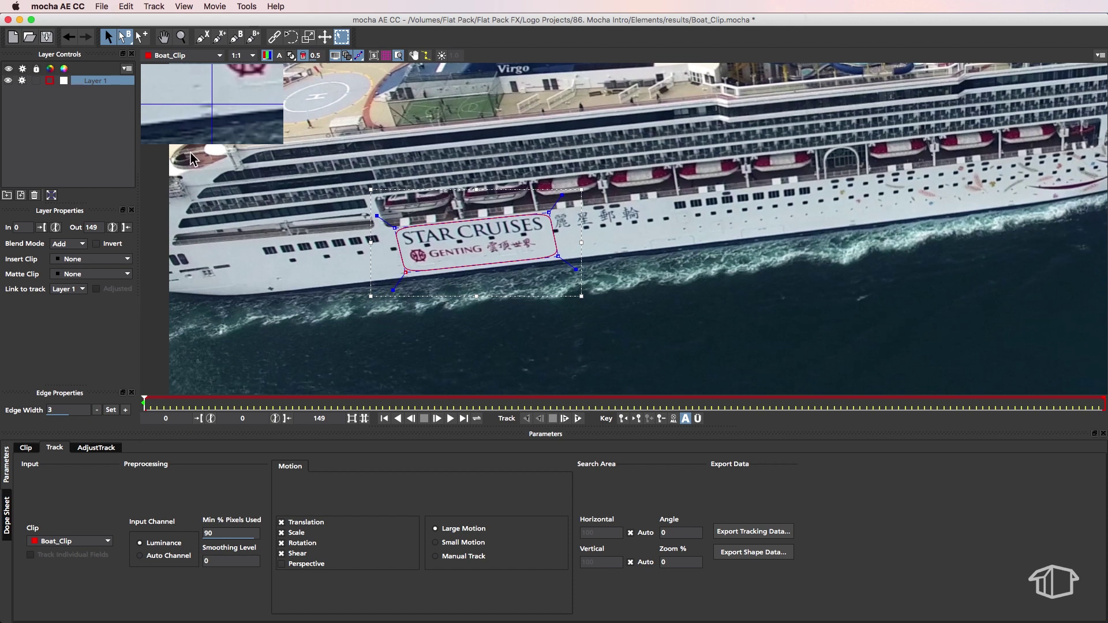
pyautogui.click(81, 81)
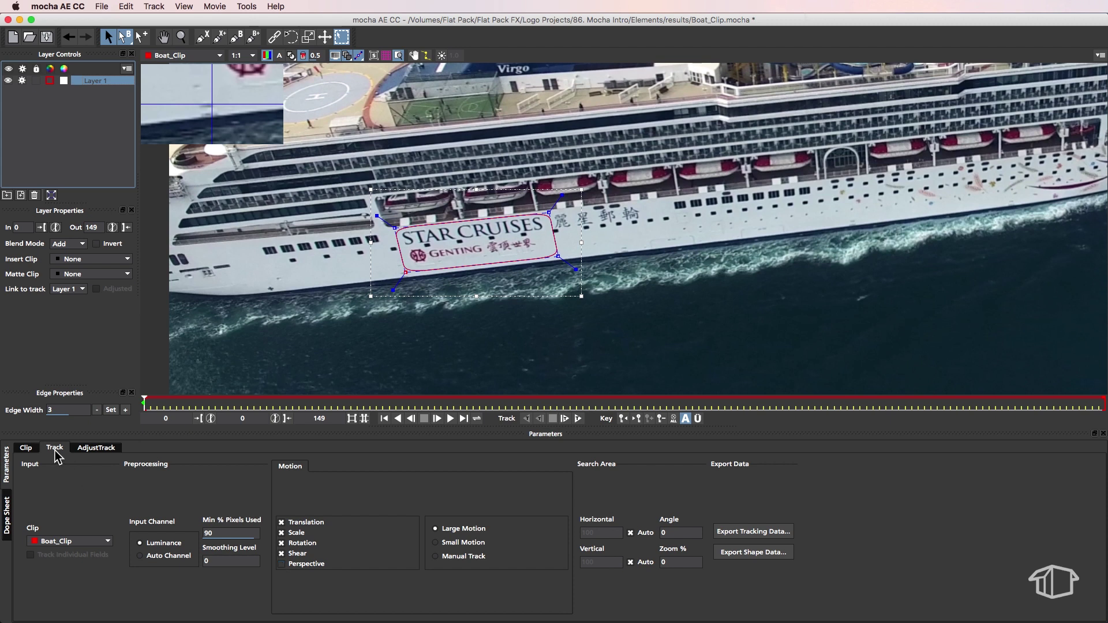
# Enable Perspective, track Layer 1 forward to frame 149, and check it at frame 147.
pyautogui.click(282, 564)
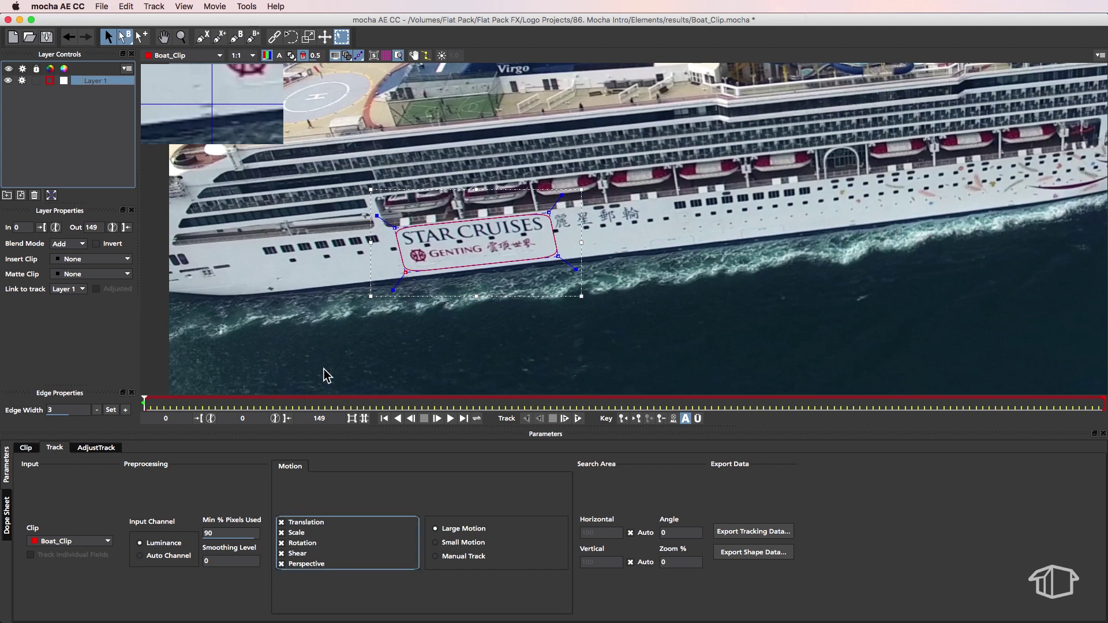
pyautogui.click(579, 419)
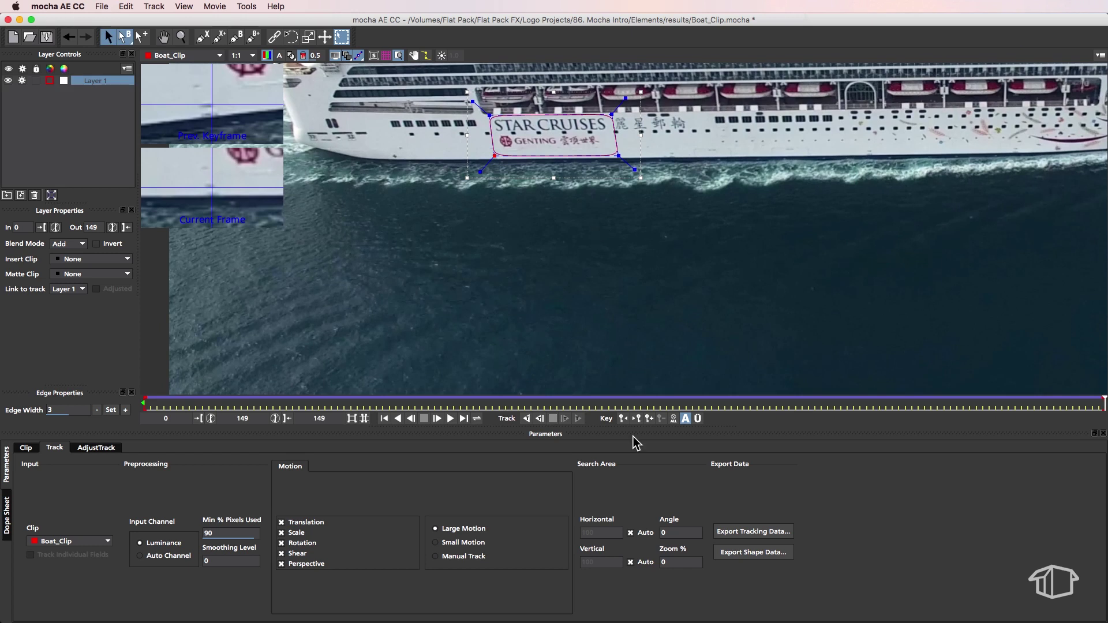
pyautogui.moveTo(1103, 404); pyautogui.dragTo(117, 416)
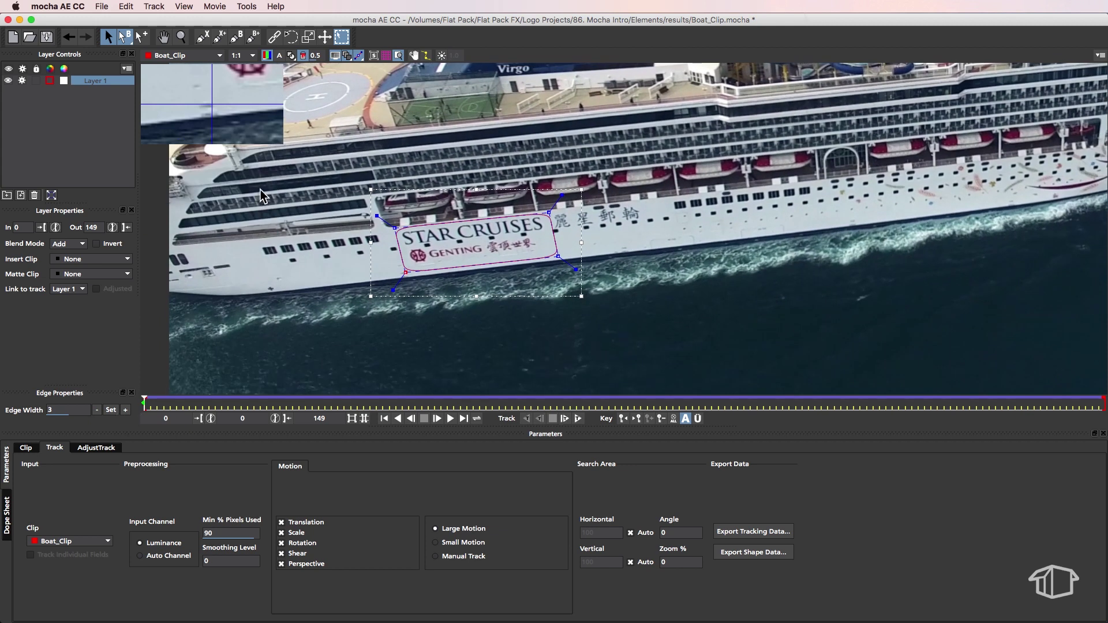
# Show the surface and grid overlays and fit the surface corners to the hull lettering.
pyautogui.click(385, 56)
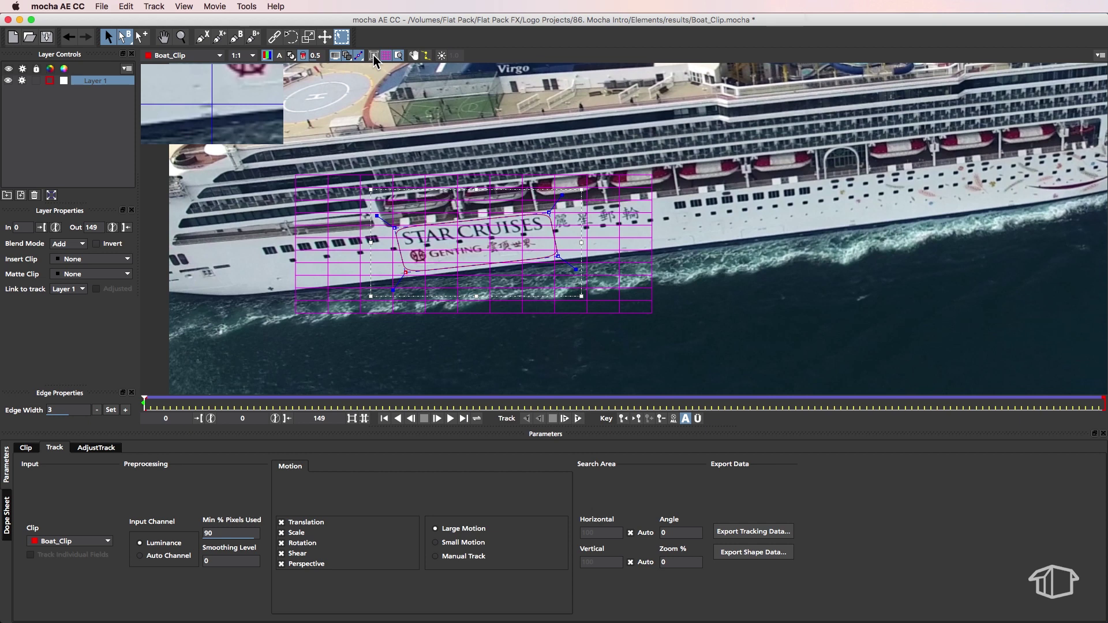
pyautogui.click(374, 56)
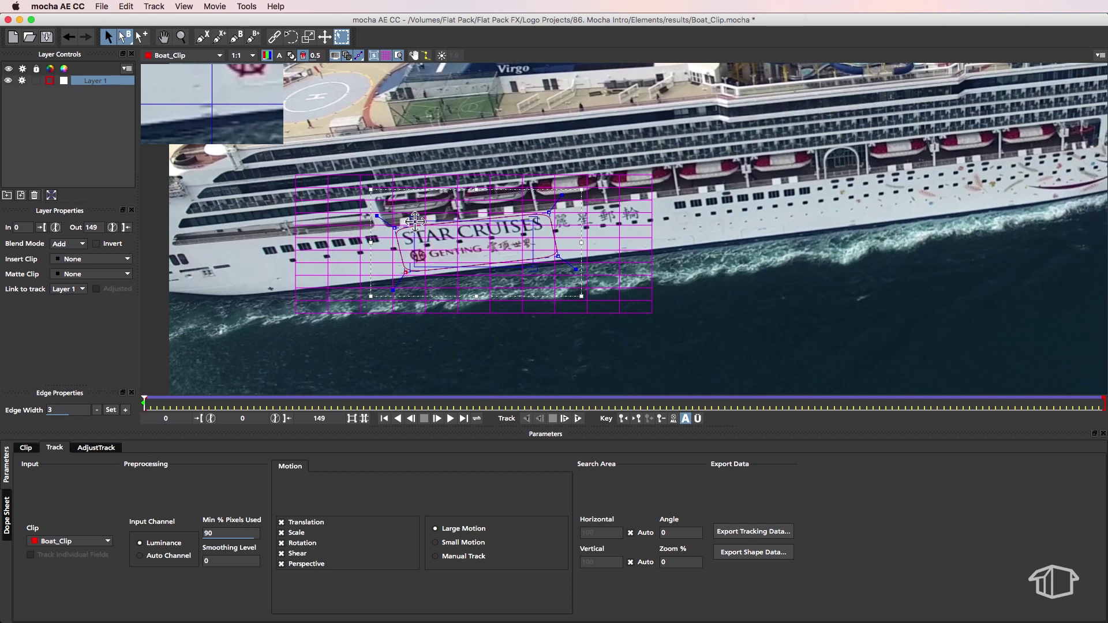
pyautogui.moveTo(420, 231); pyautogui.dragTo(405, 249)
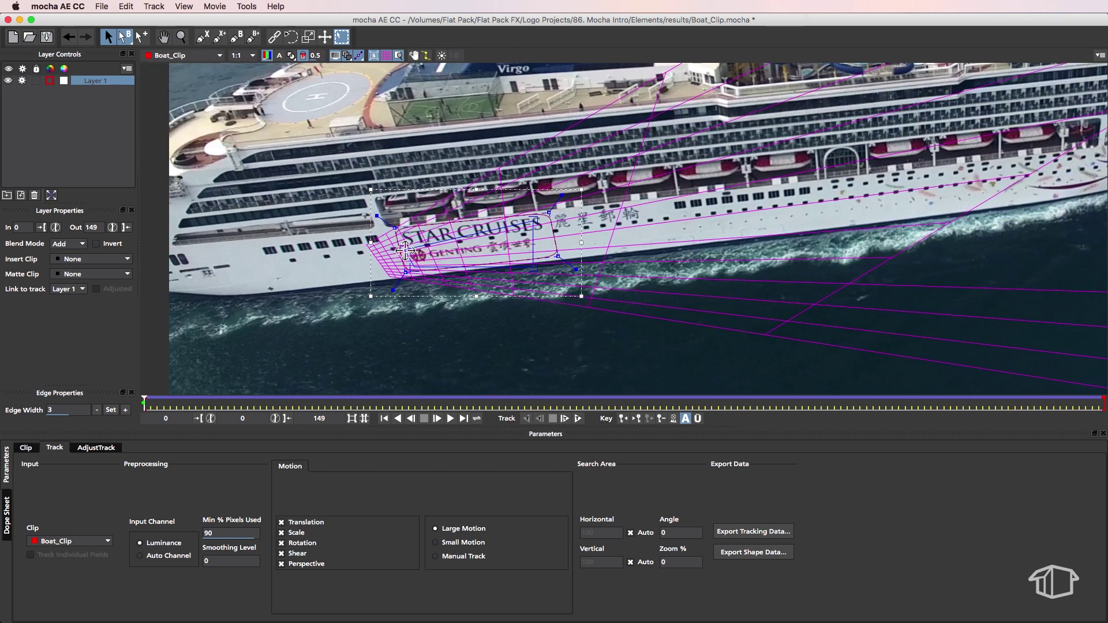
pyautogui.moveTo(536, 220); pyautogui.dragTo(543, 252)
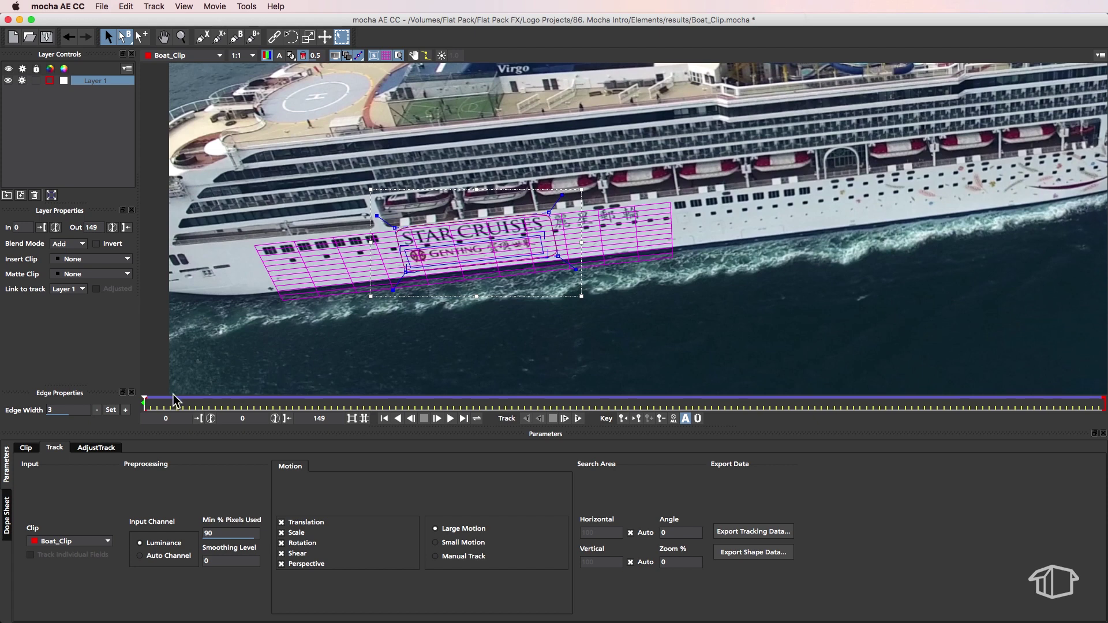
# Return to frame 0 and track Layer 1 forward again.
pyautogui.moveTo(144, 402); pyautogui.dragTo(71, 425)
pyautogui.press('t')
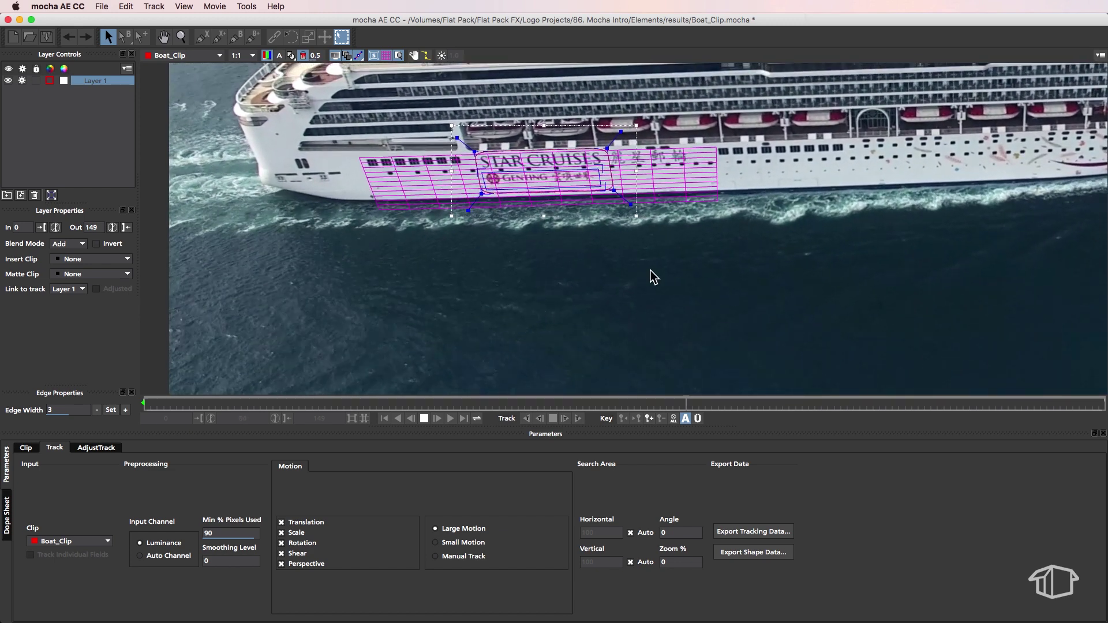
pyautogui.click(79, 85)
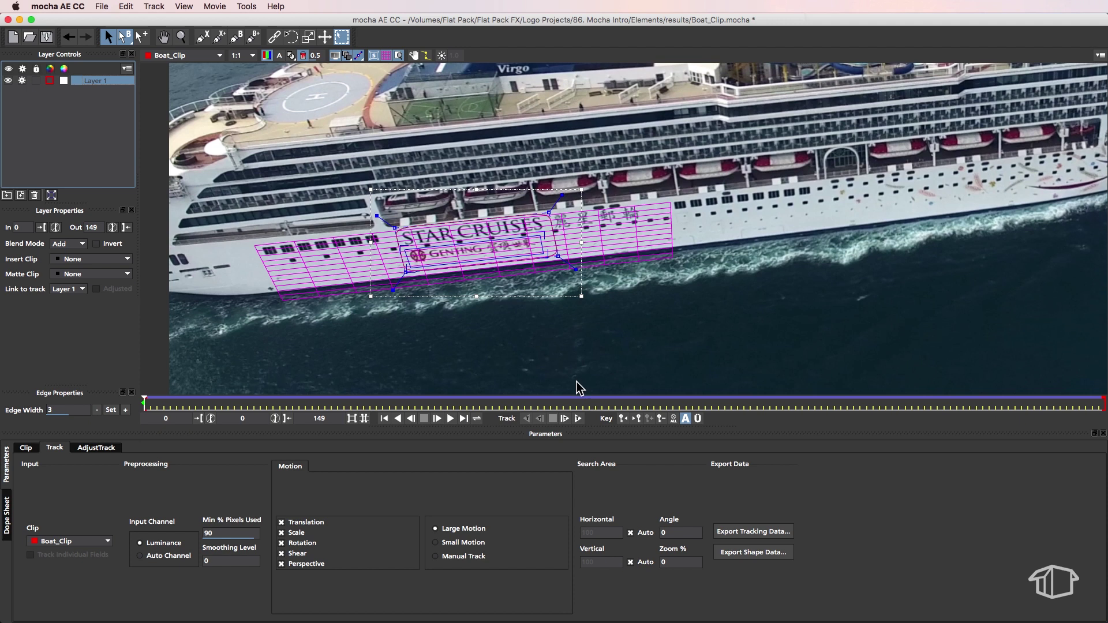
# Copy After Effects Corner Pin [supports motion blur] data, save the project, and close mocha.
pyautogui.click(786, 542)
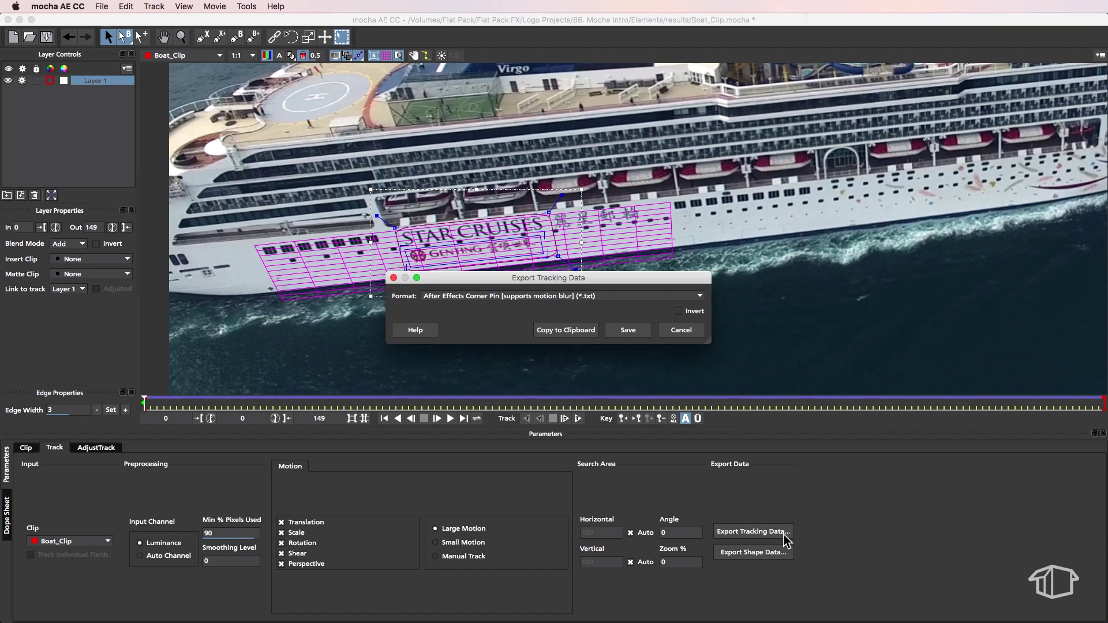
pyautogui.moveTo(562, 273); pyautogui.dragTo(559, 270)
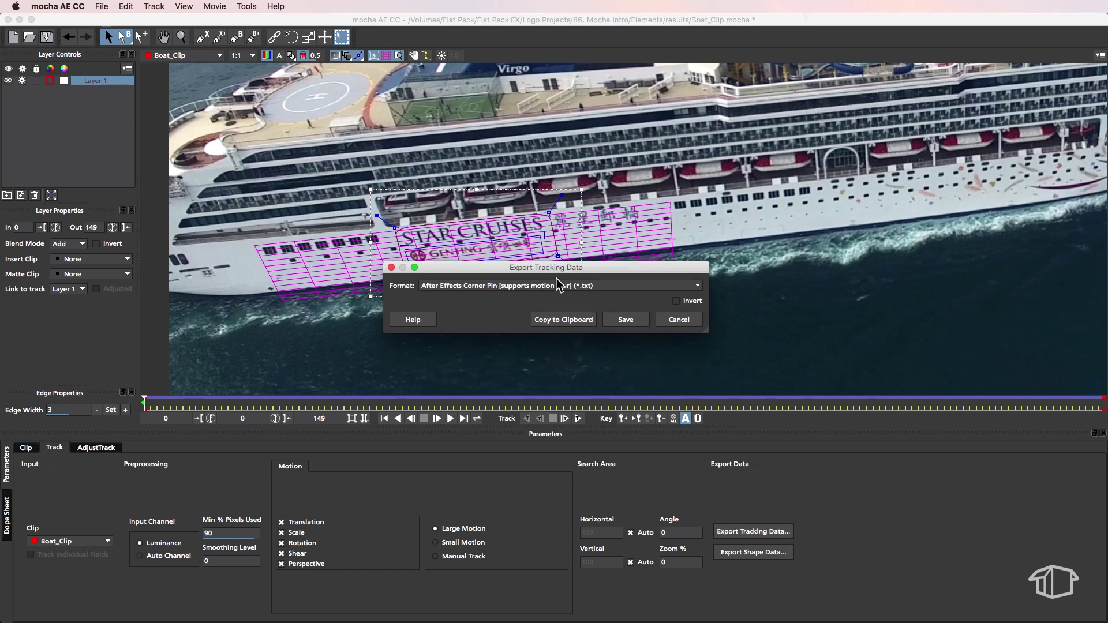
pyautogui.click(637, 287)
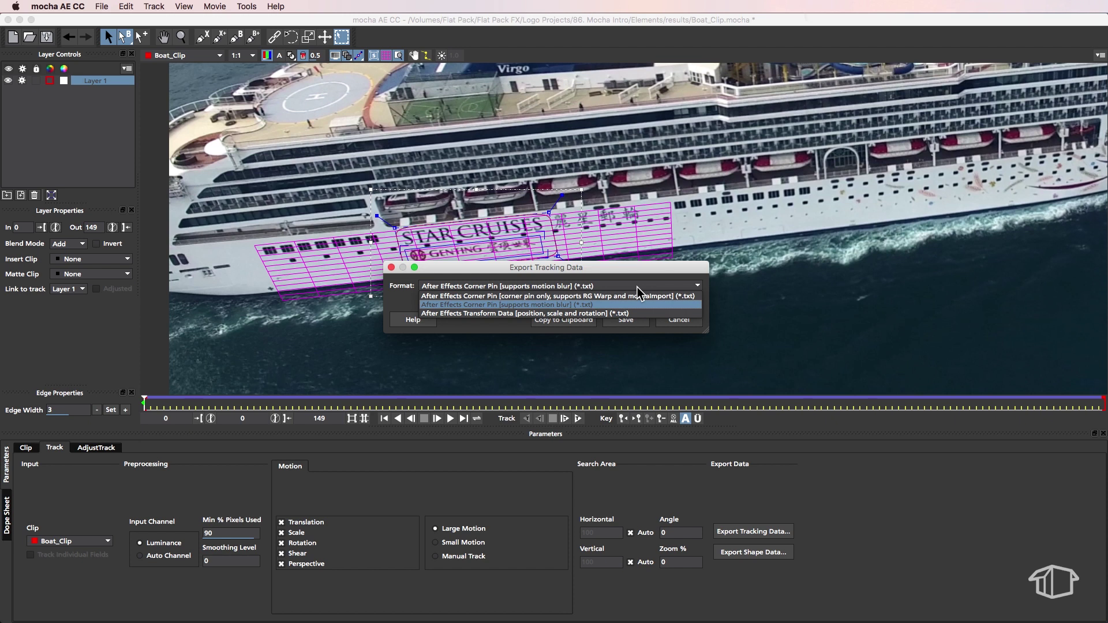
pyautogui.click(601, 306)
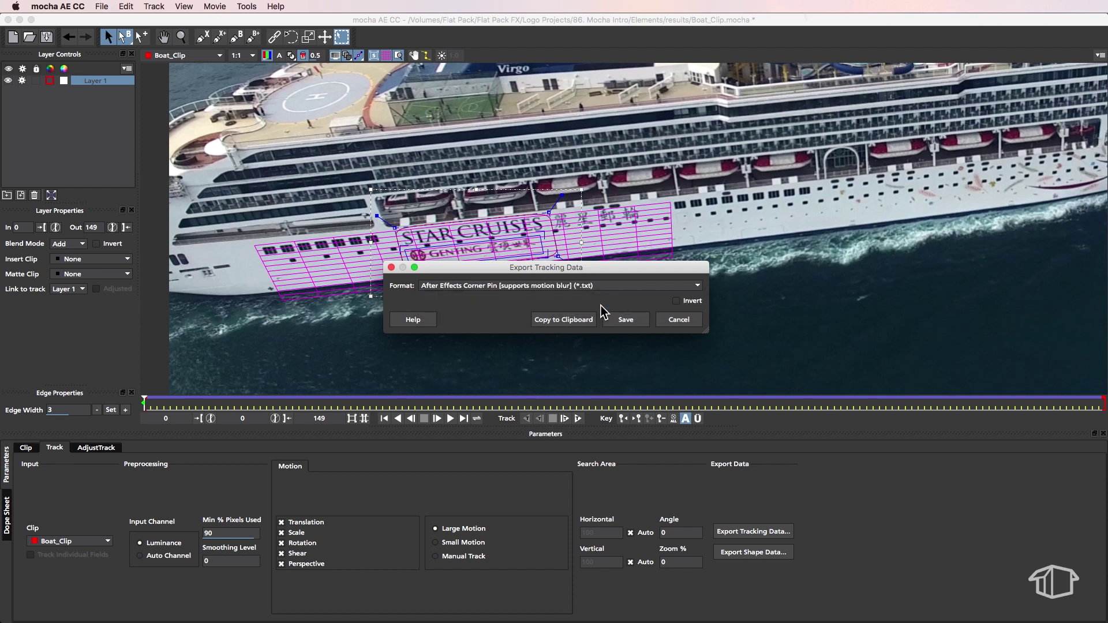
pyautogui.moveTo(592, 261); pyautogui.dragTo(608, 251)
pyautogui.click(579, 310)
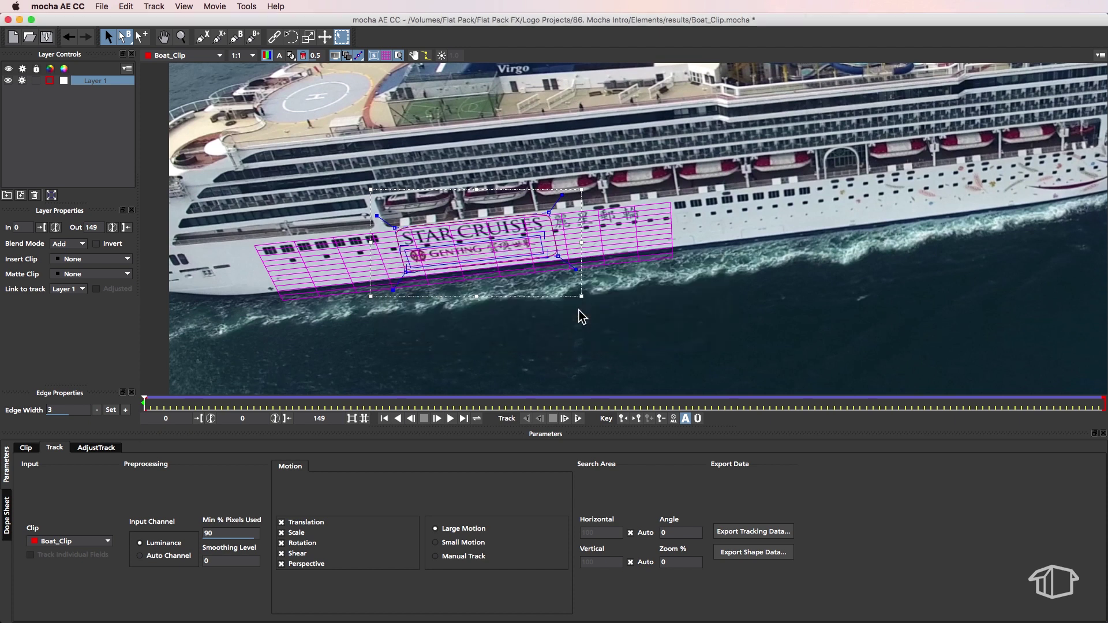
pyautogui.click(46, 37)
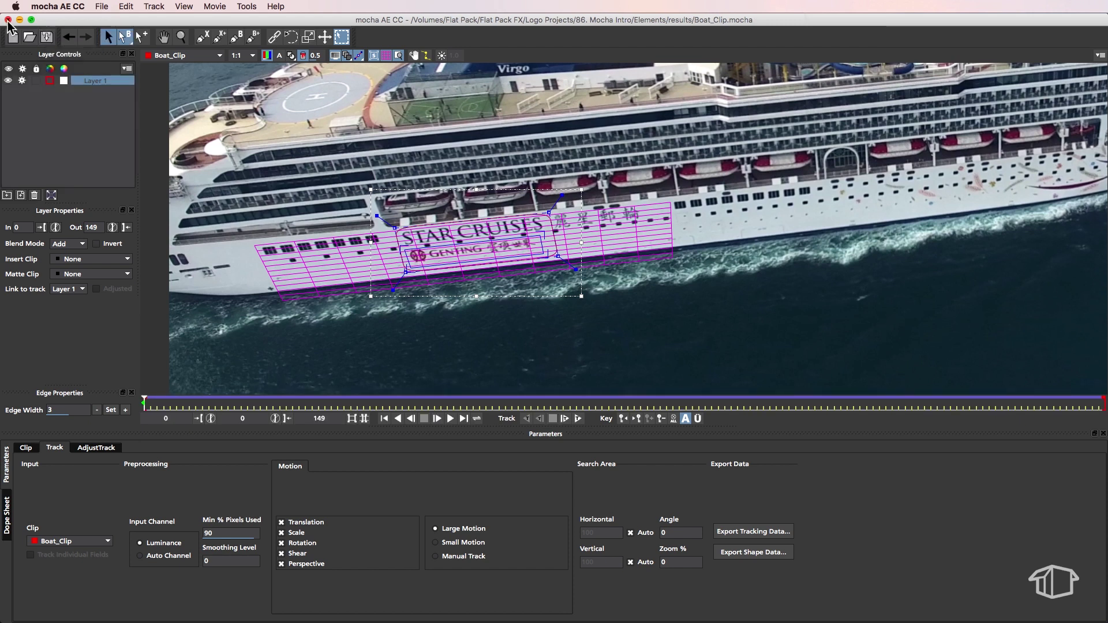
pyautogui.click(8, 20)
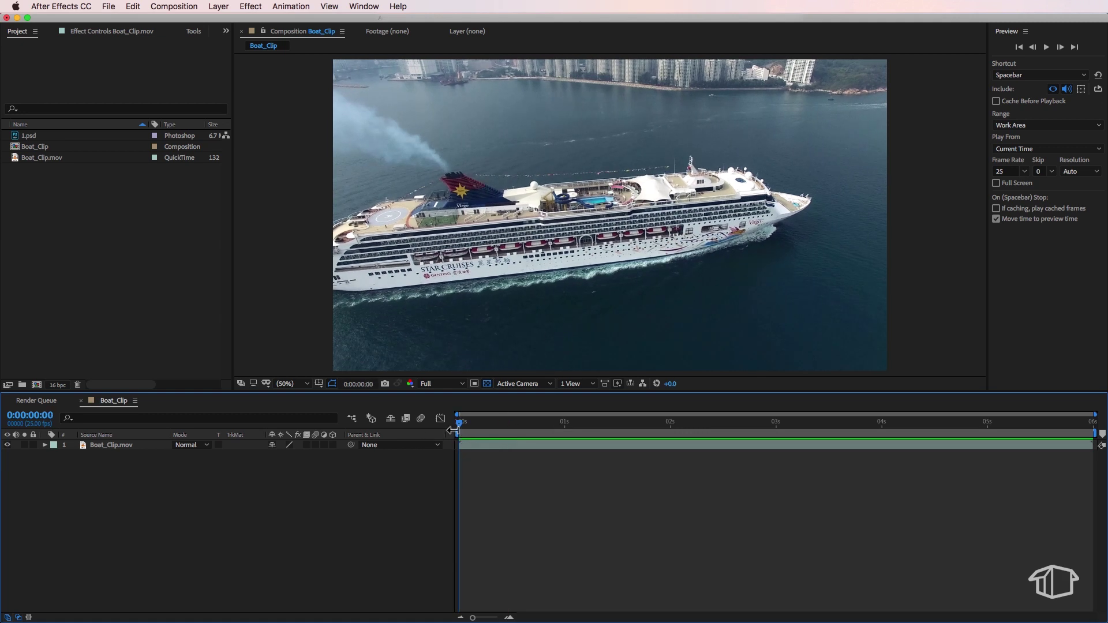
# Add a new solid with its colour sampled from the footage, creating Pale Royal Blue Solid 1.
pyautogui.rightClick(101, 469)
pyautogui.moveTo(143, 479)
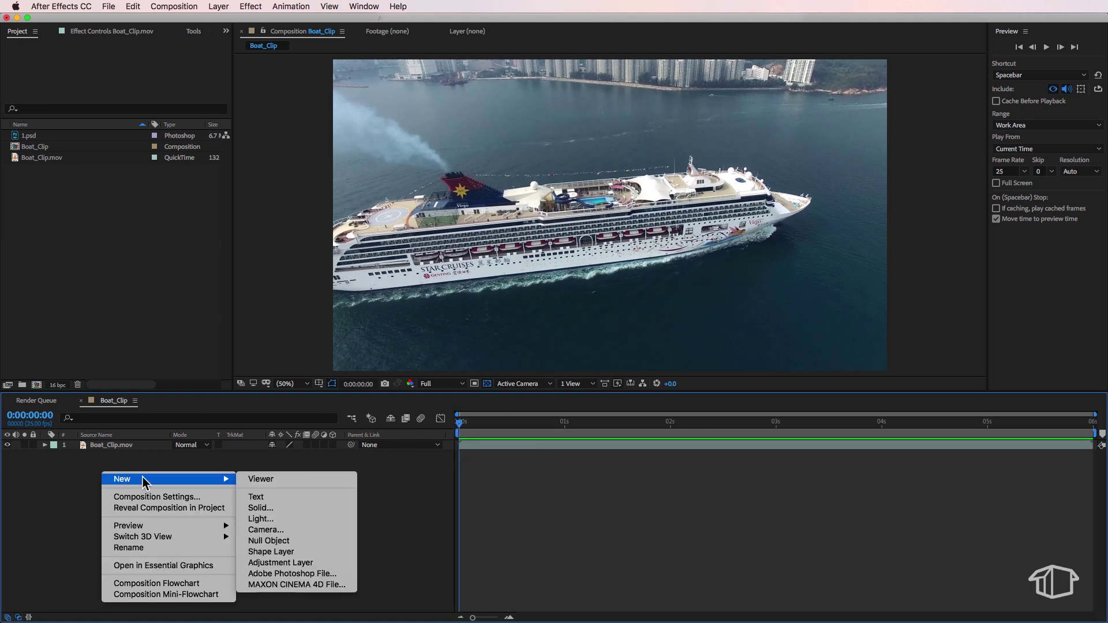
pyautogui.click(265, 508)
pyautogui.click(180, 445)
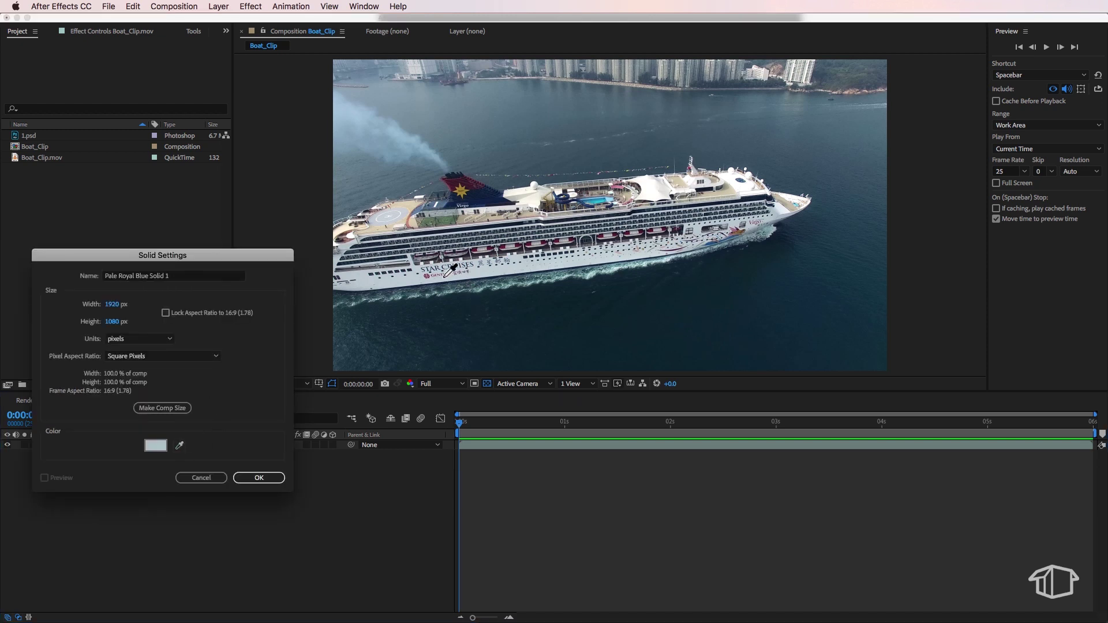
pyautogui.click(259, 478)
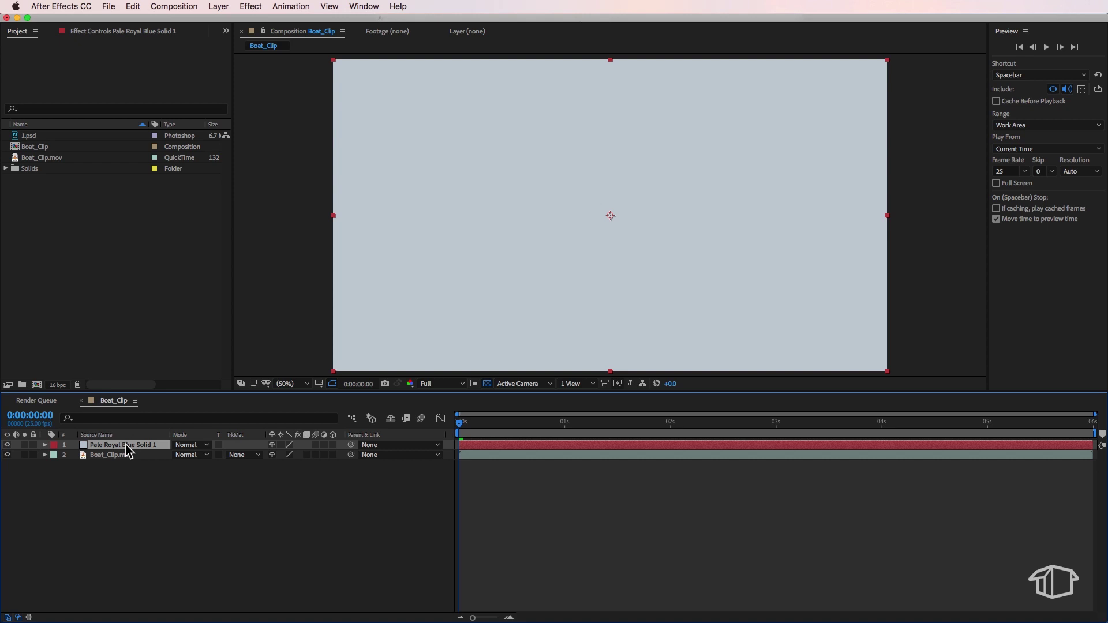
# Paste the corner pin tracking onto the solid and view its Corner Pin effect.
pyautogui.click(142, 7)
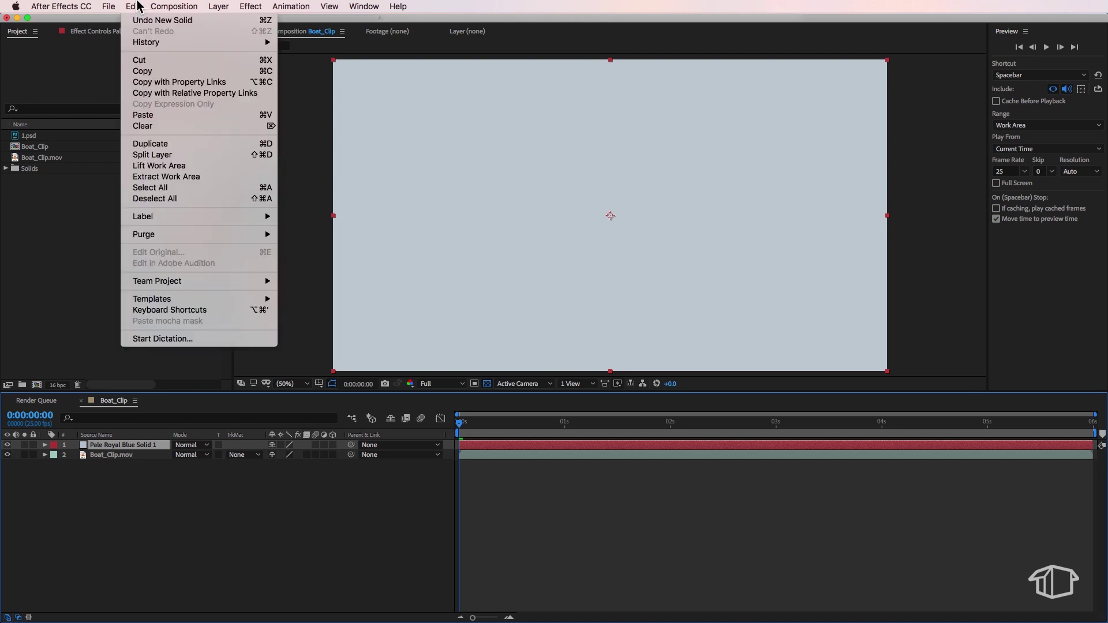
pyautogui.click(147, 117)
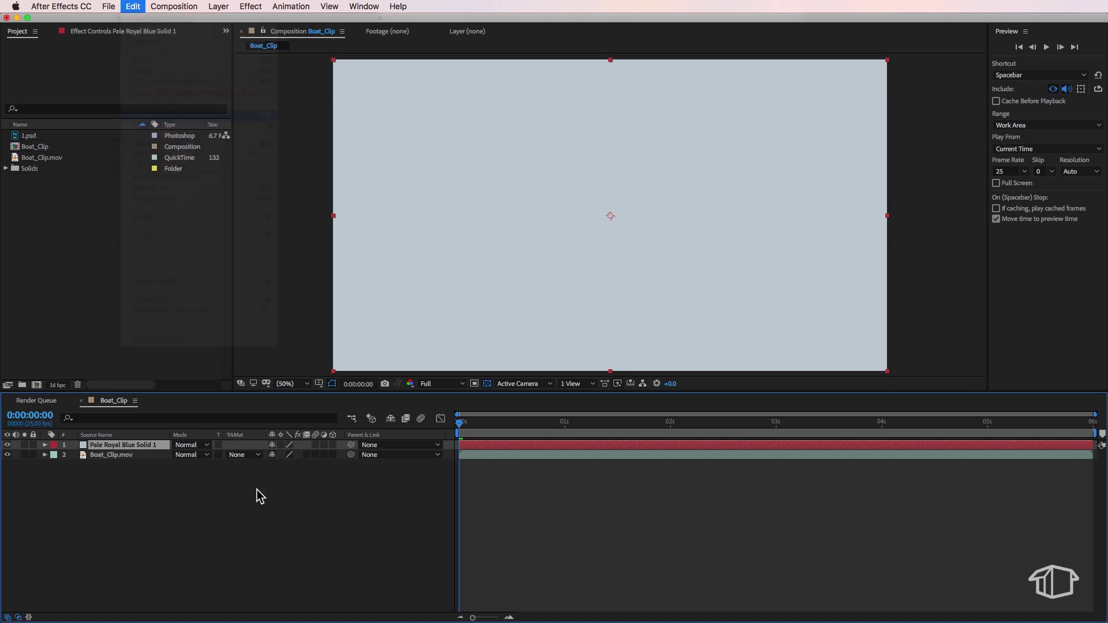
pyautogui.click(101, 30)
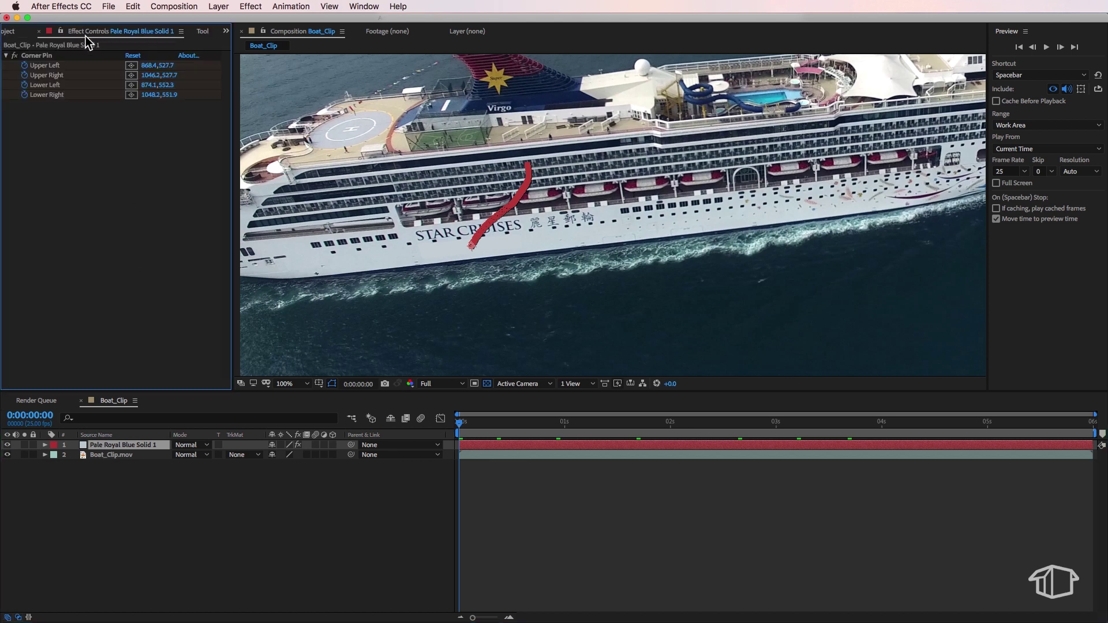
pyautogui.click(36, 55)
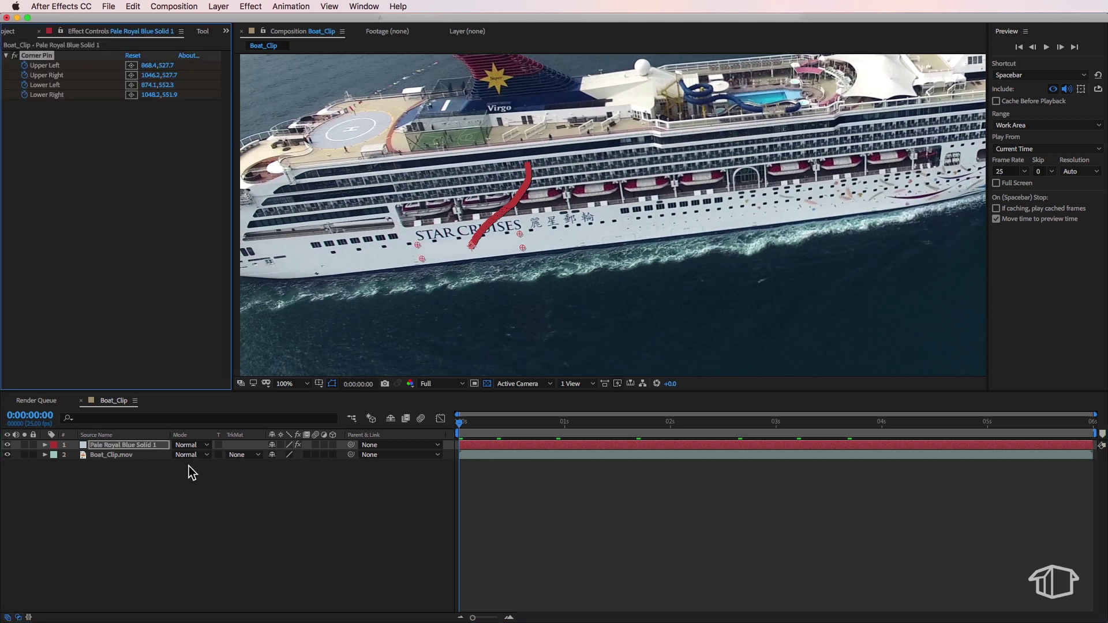
# Scrub and preview the clip to check the solid follows the hull, then return to the start.
pyautogui.moveTo(465, 424); pyautogui.dragTo(999, 440)
pyautogui.press('space')
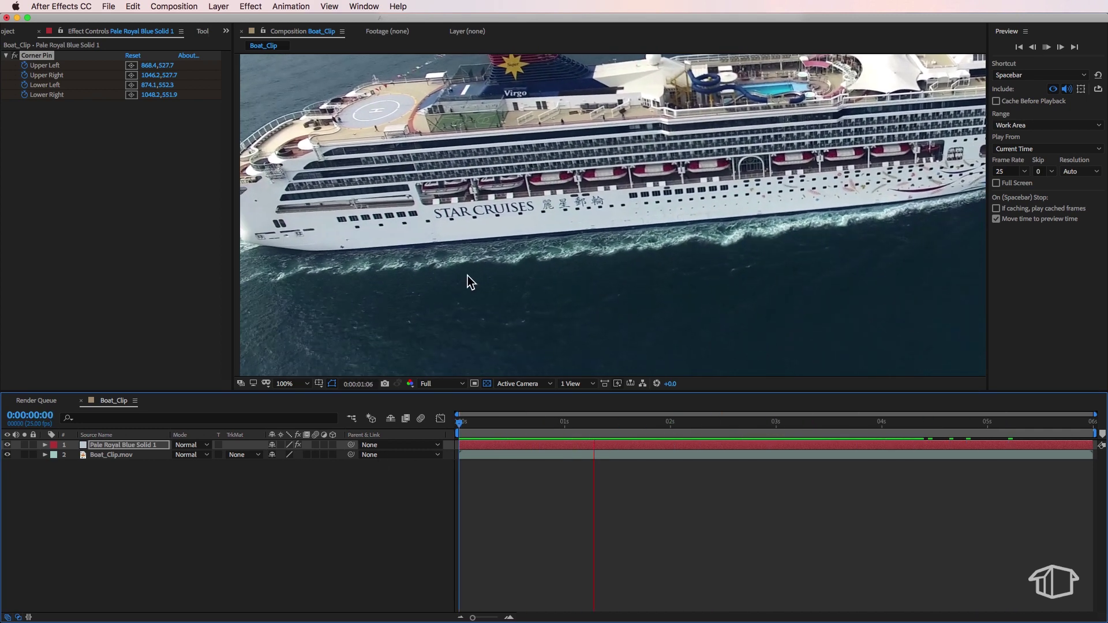
pyautogui.press('space')
pyautogui.moveTo(665, 430); pyautogui.dragTo(729, 427)
pyautogui.press('Home')
pyautogui.click(131, 513)
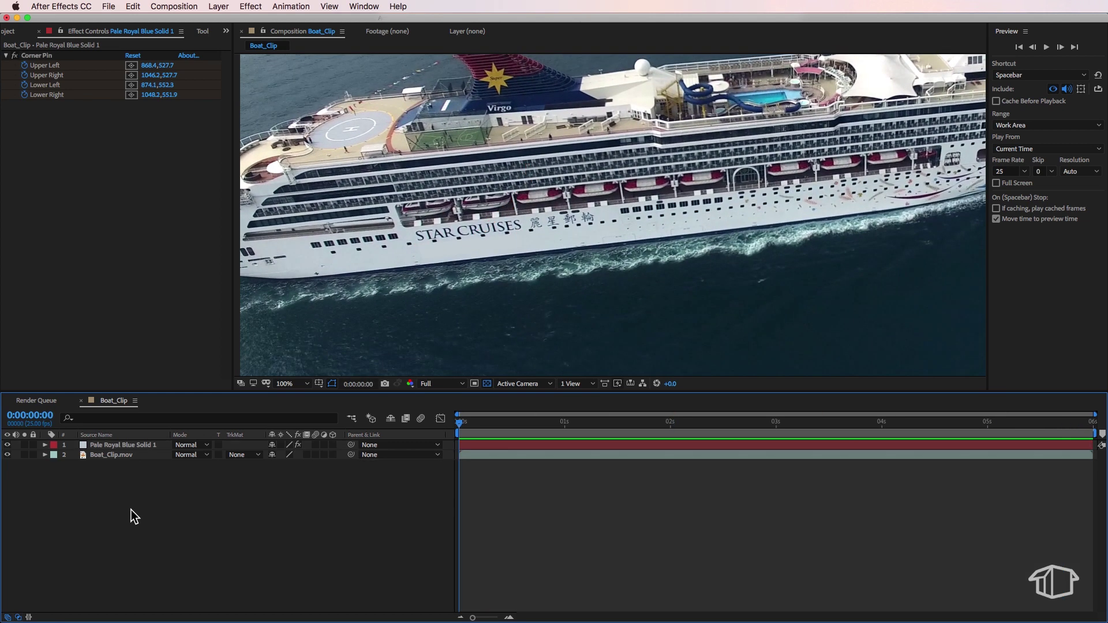
pyautogui.click(133, 446)
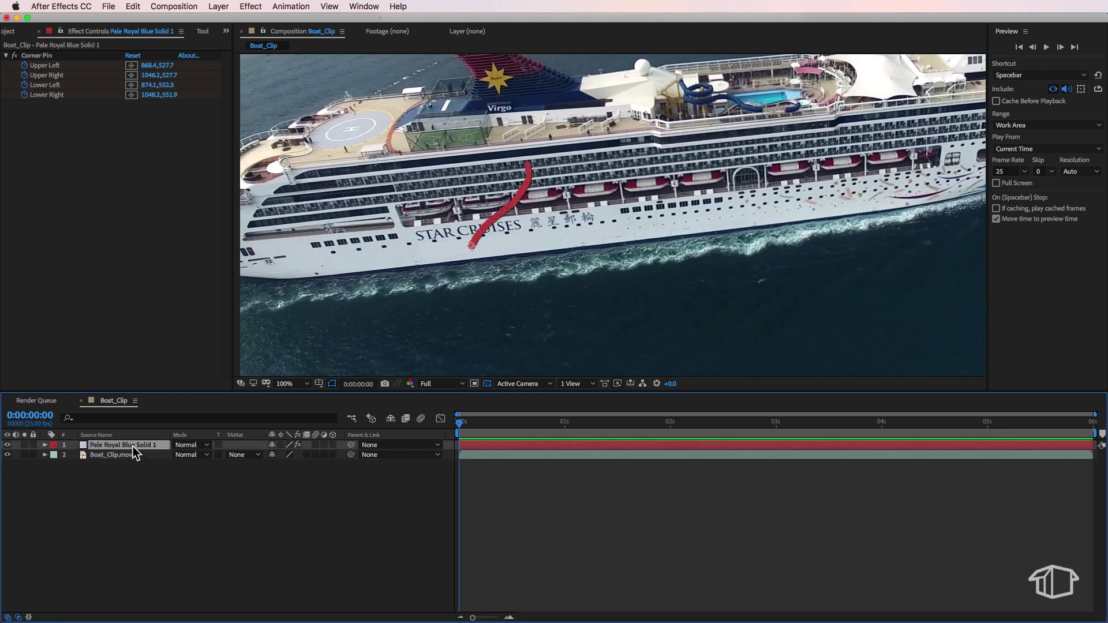
# Pre-compose the pale blue tracked solid into a new comp named 'Logo' and open it.
pyautogui.click(219, 7)
pyautogui.click(248, 376)
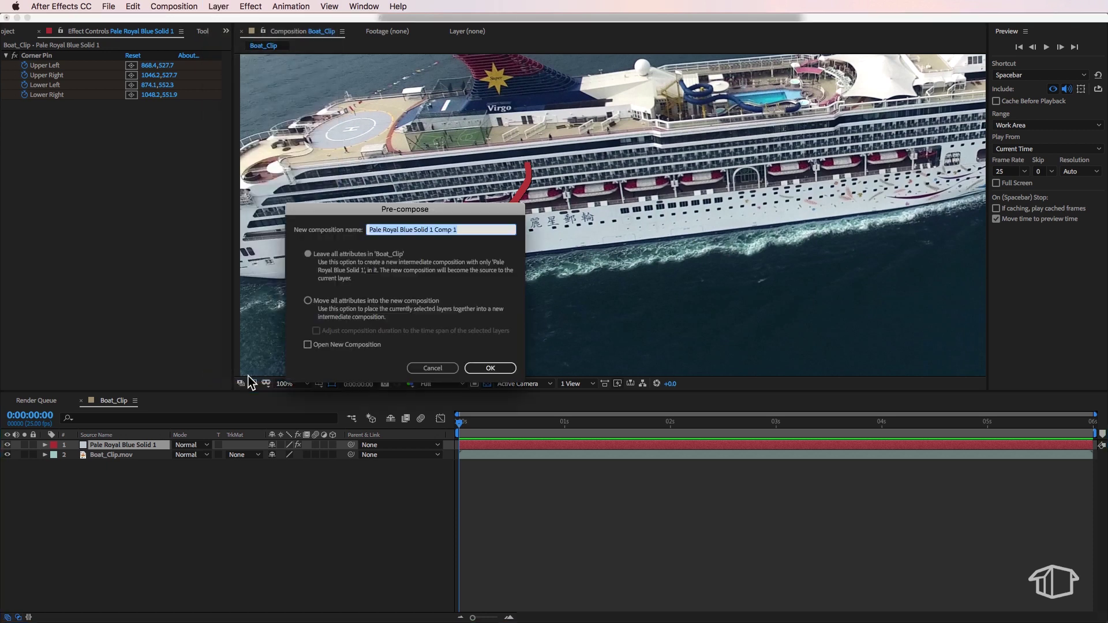
pyautogui.write('Logo')
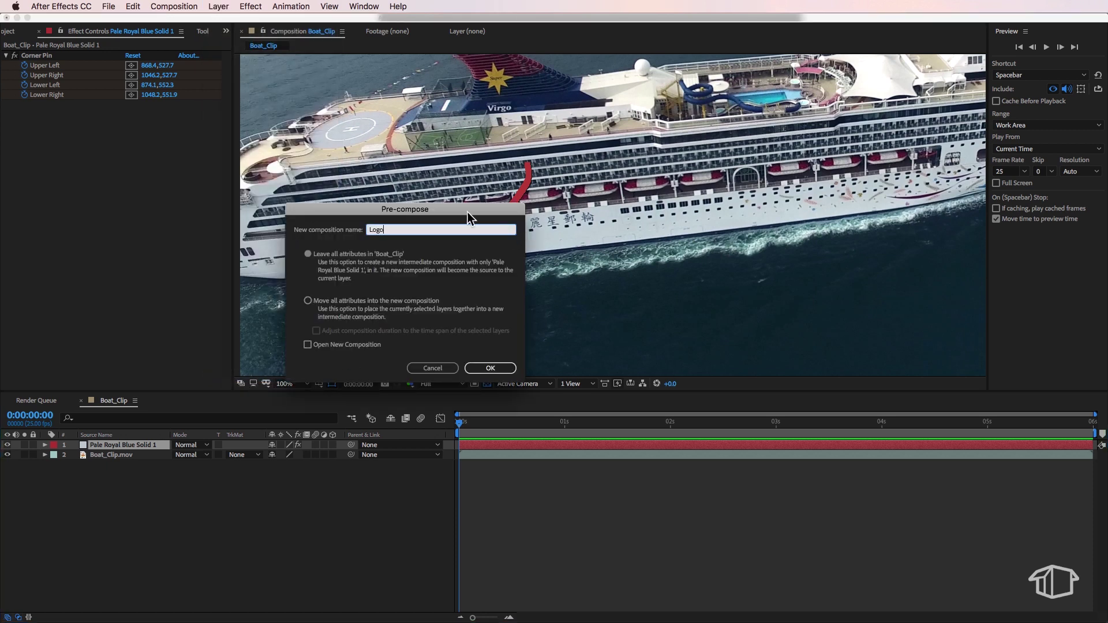
pyautogui.moveTo(467, 212); pyautogui.dragTo(472, 217)
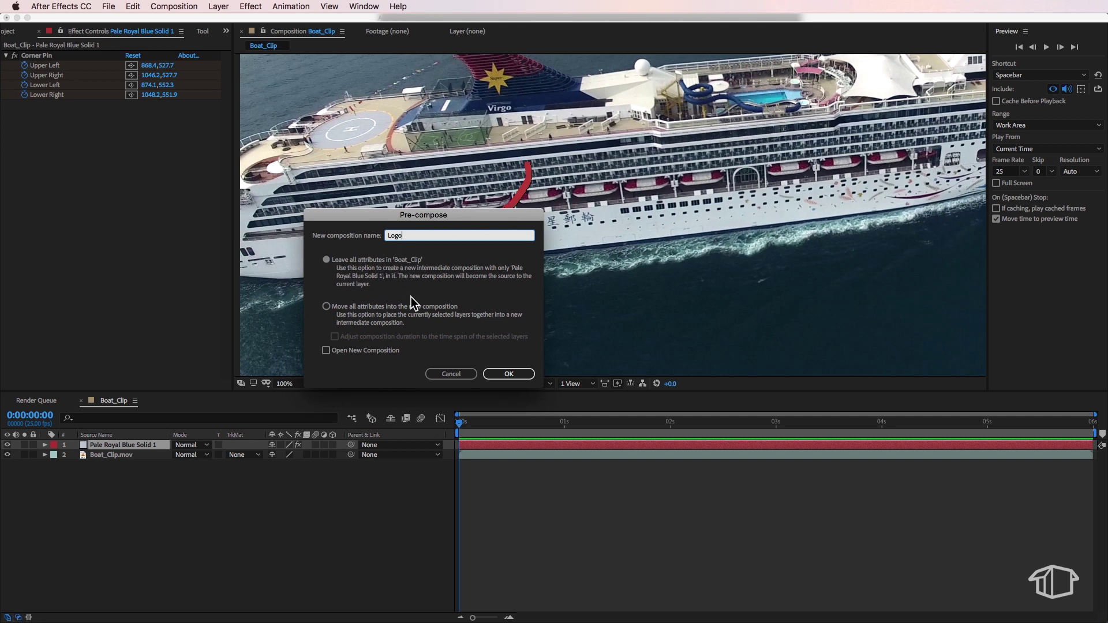
pyautogui.click(509, 374)
pyautogui.click(114, 470)
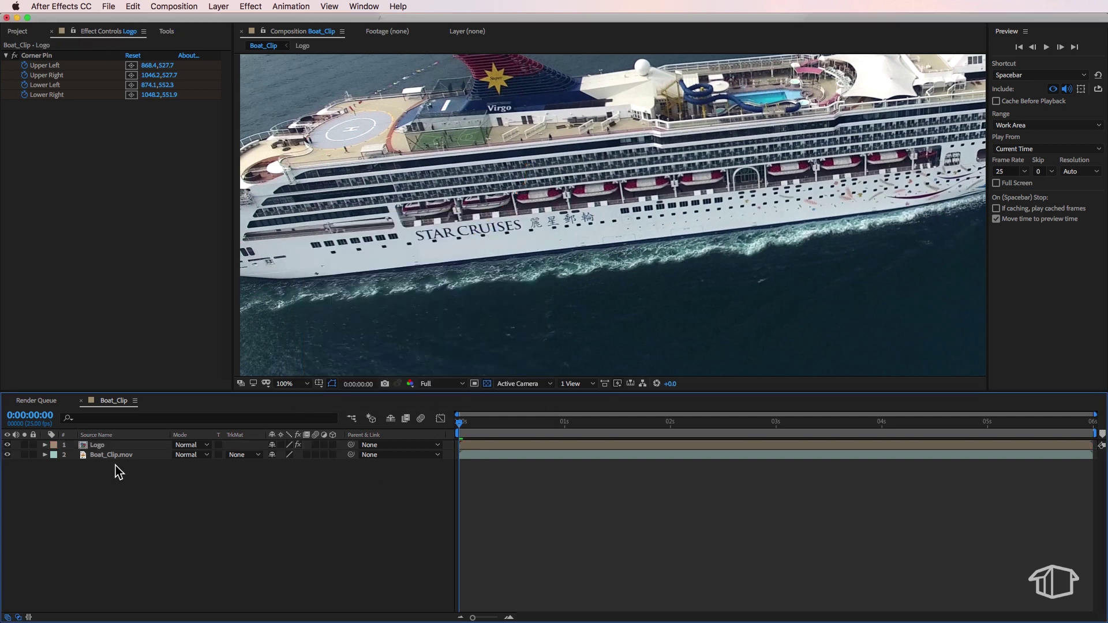
pyautogui.doubleClick(98, 446)
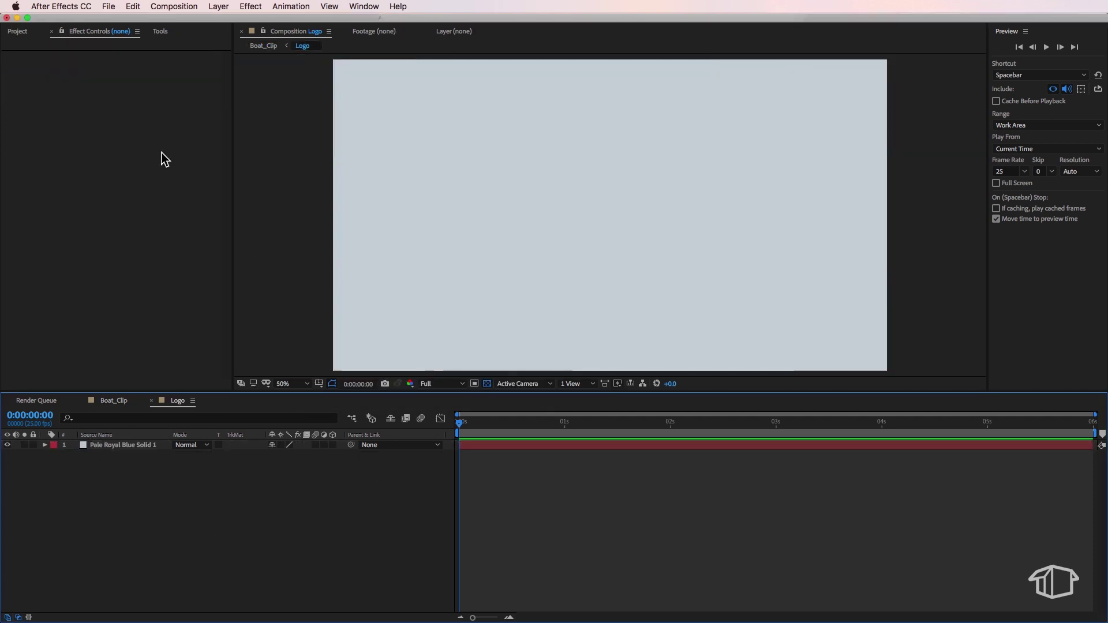
# Add 1.psd to the Logo comp above the solid and fit it to the comp.
pyautogui.click(17, 31)
pyautogui.moveTo(46, 134); pyautogui.dragTo(119, 445)
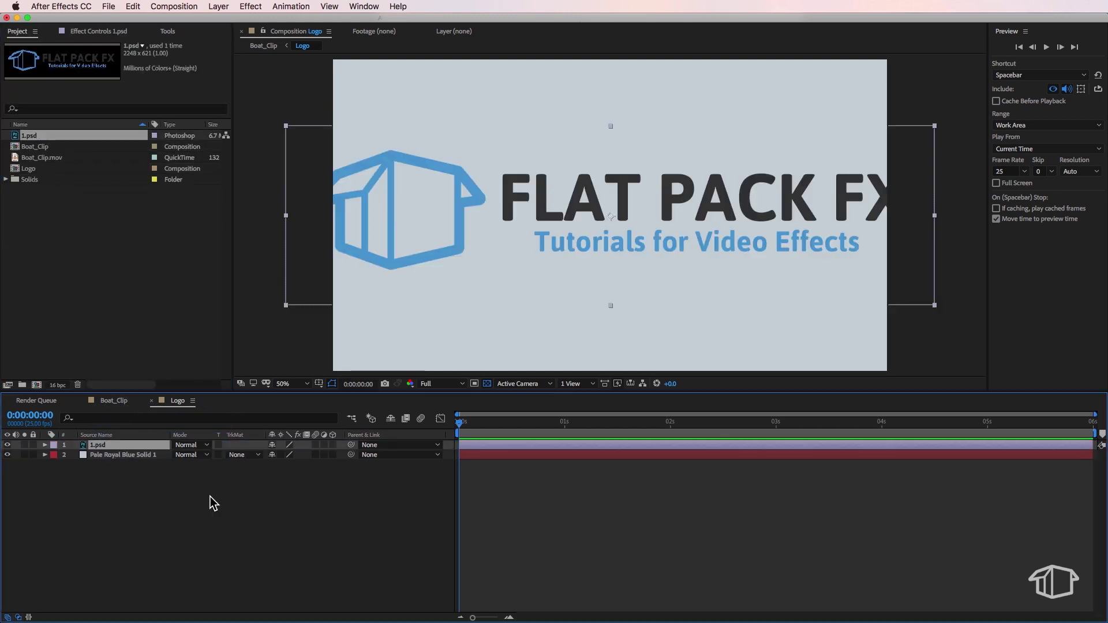
pyautogui.click(118, 446)
pyautogui.rightClick(115, 445)
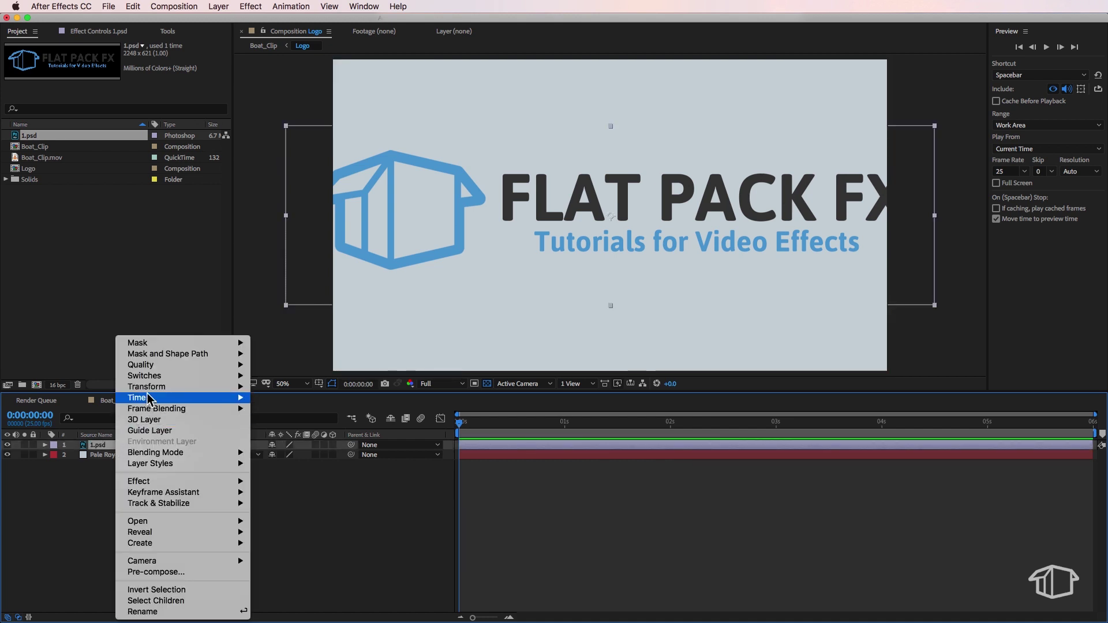
pyautogui.moveTo(150, 389)
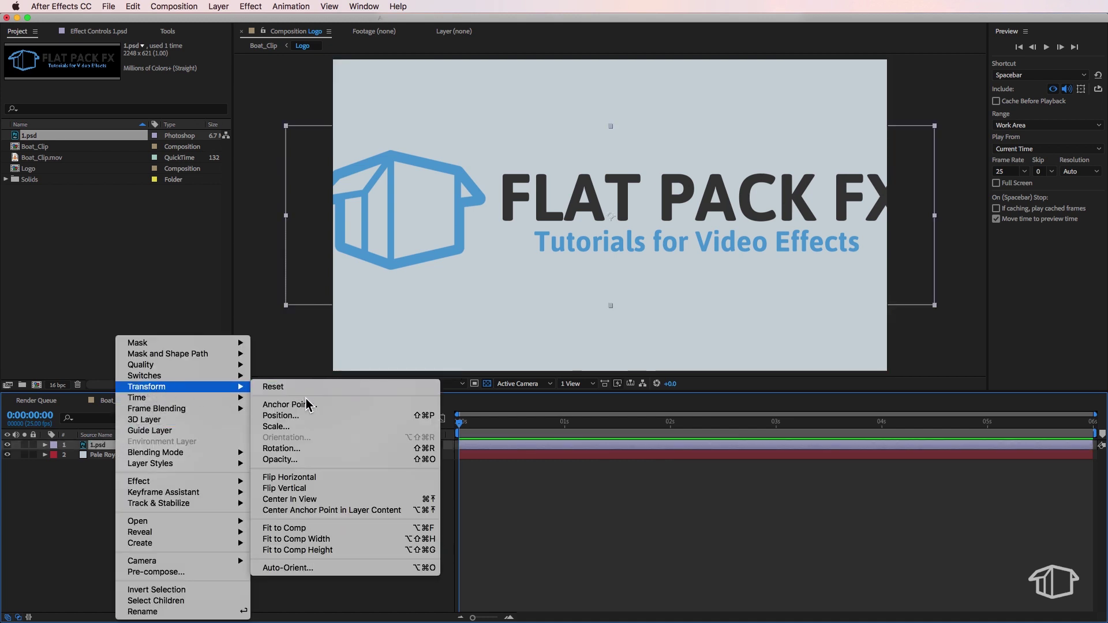
pyautogui.click(280, 532)
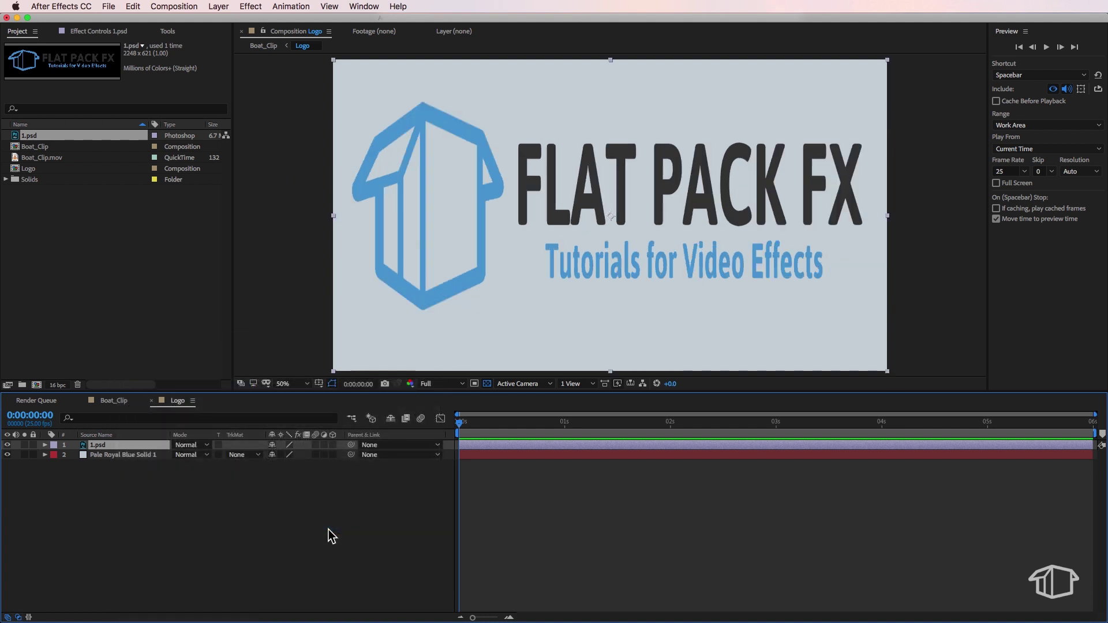
pyautogui.click(329, 532)
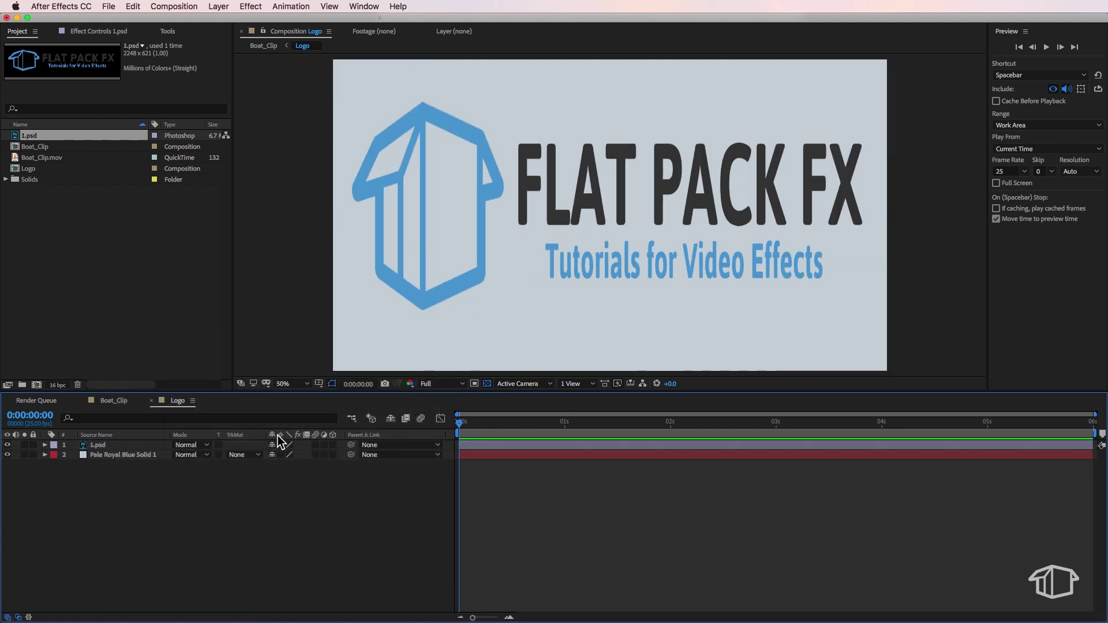
# In the Boat_Clip comp, preview the tracked logo from near the start.
pyautogui.click(115, 402)
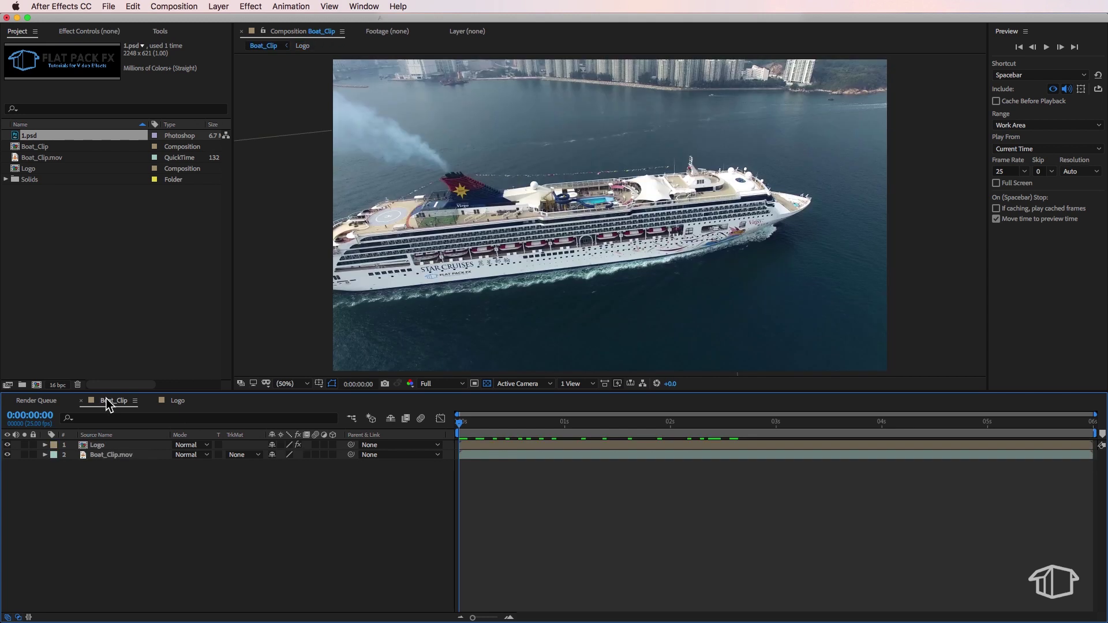
pyautogui.moveTo(461, 424); pyautogui.dragTo(432, 433)
pyautogui.press('space')
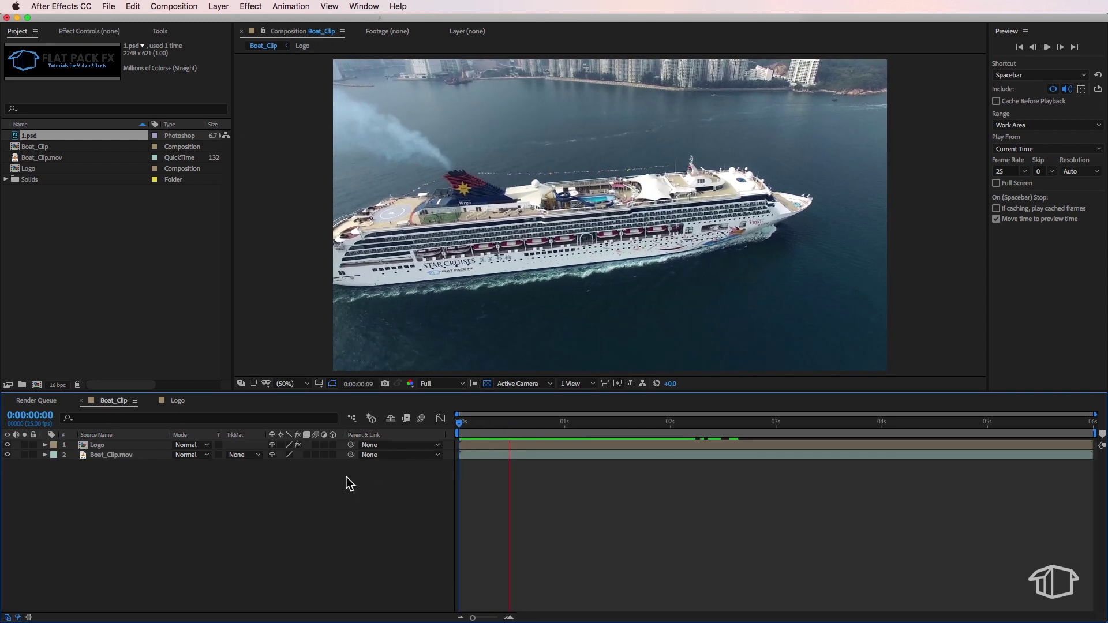
# Zoom in on the logo on the hull, zoom back out, and replay from the beginning.
pyautogui.press('.')
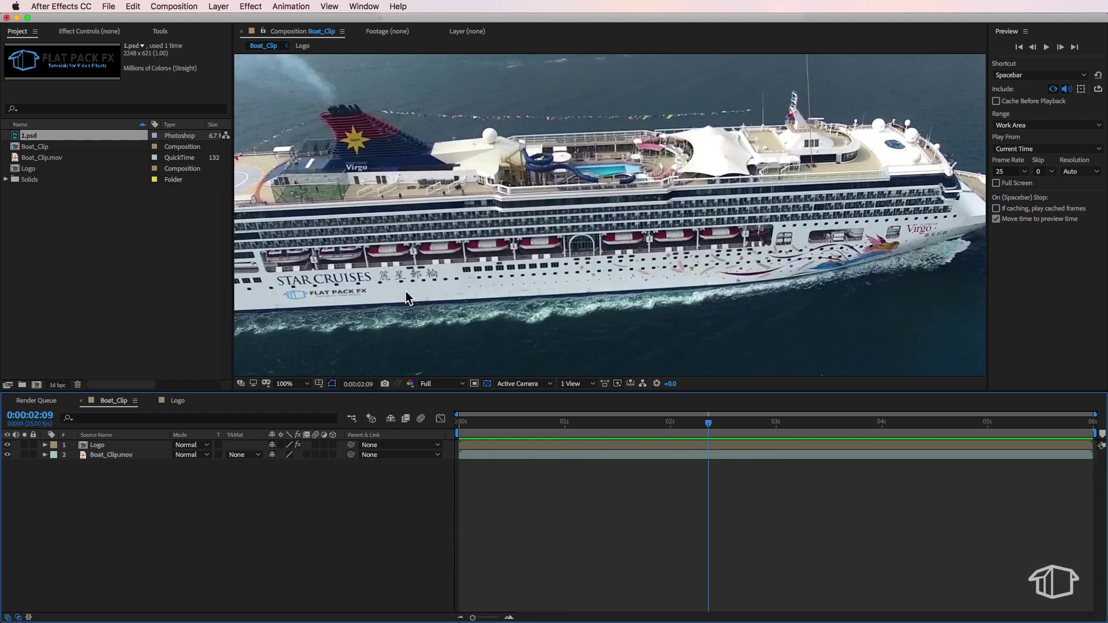
pyautogui.press(',')
pyautogui.press('Home')
pyautogui.press('space')
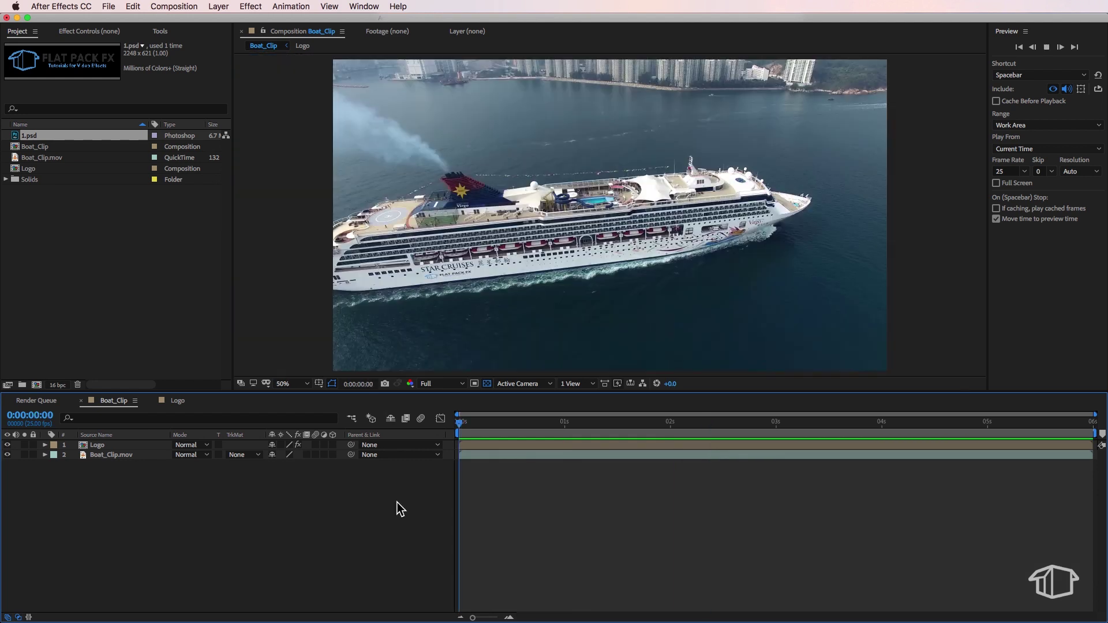